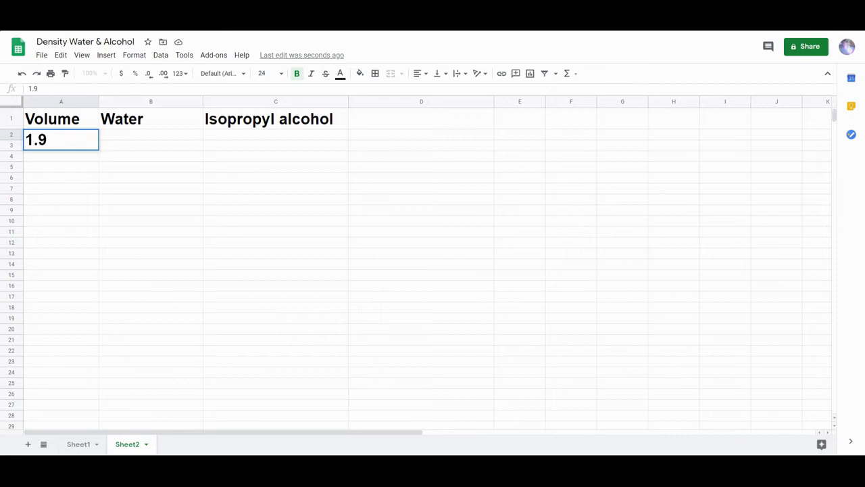
- Enter the first two water readings in rows 2 and 3: volume 1.95 with water 2, and volume 4 with water 4.1
key("Tab")
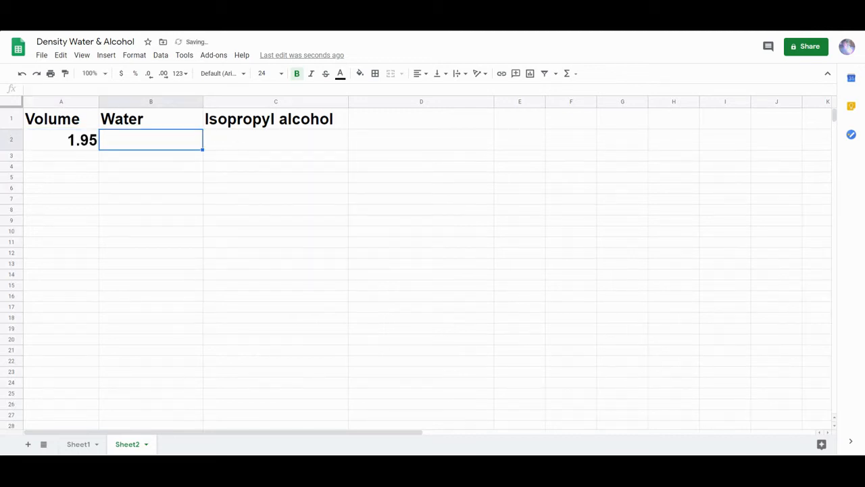
type("2")
key("Return")
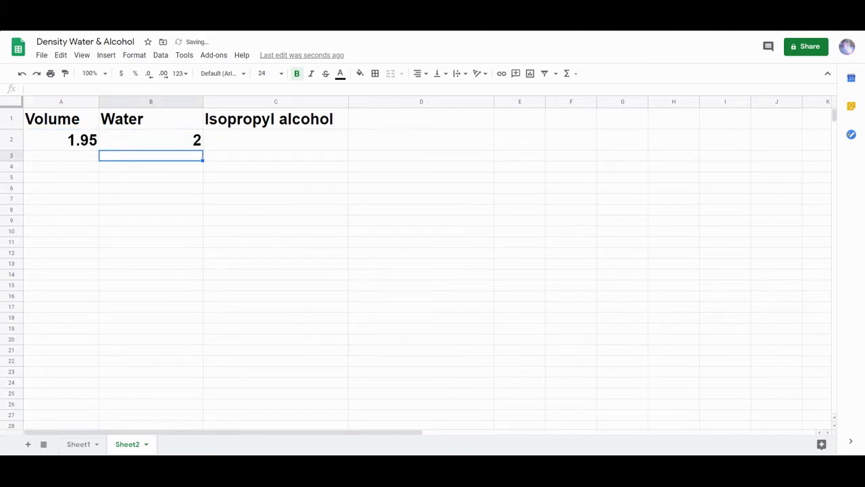
type("4")
key("Tab")
type("4")
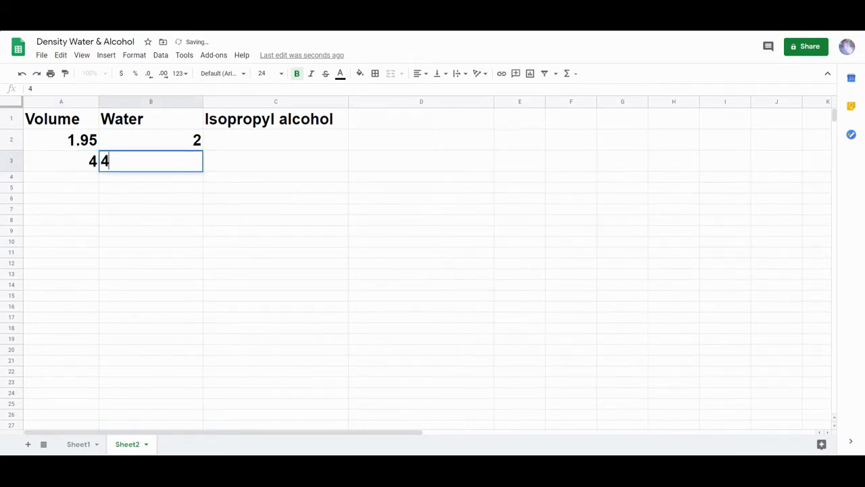
type(".1")
key("Return")
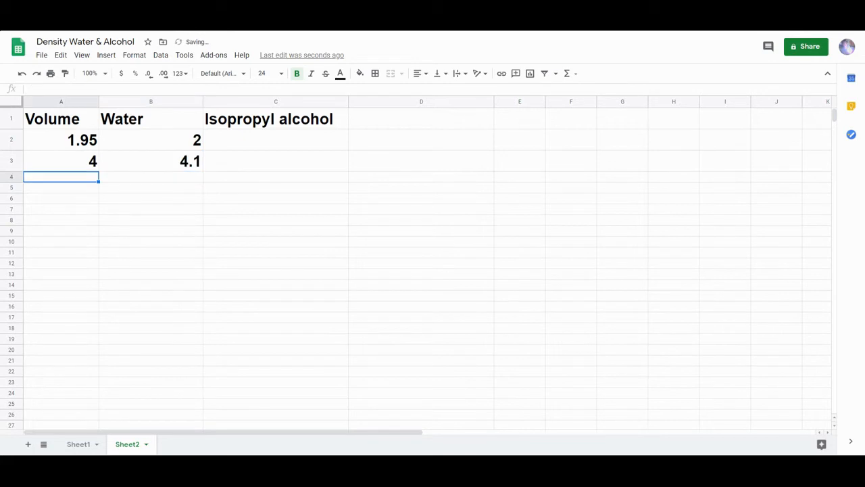
- Add two water readings in rows 4 and 5: volume 6 with water 6.1, and volume 8.1 with water 8.2
type("6")
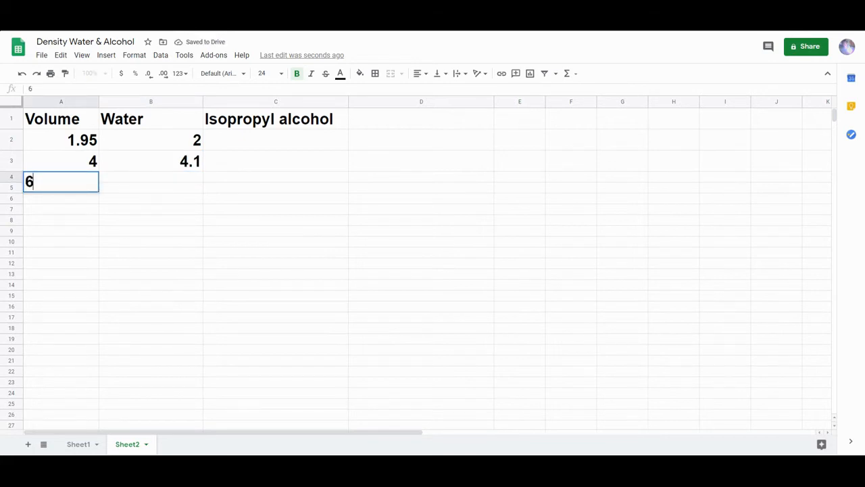
key("Tab")
type("6.1")
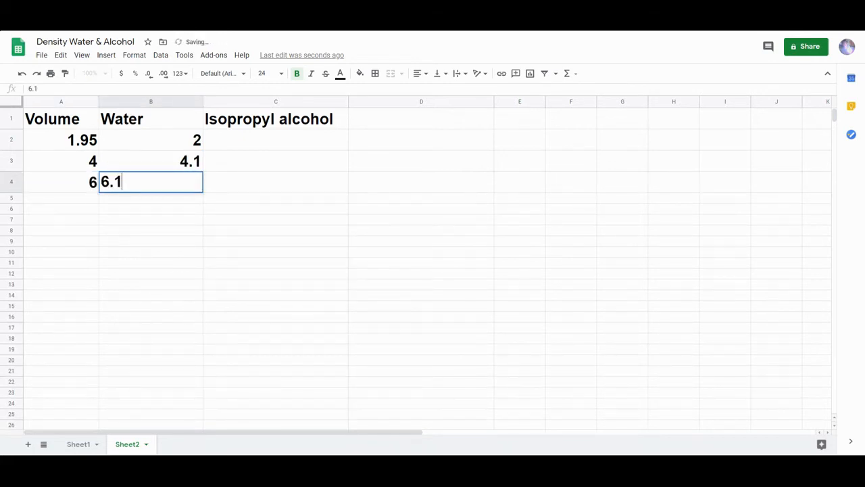
key("Return")
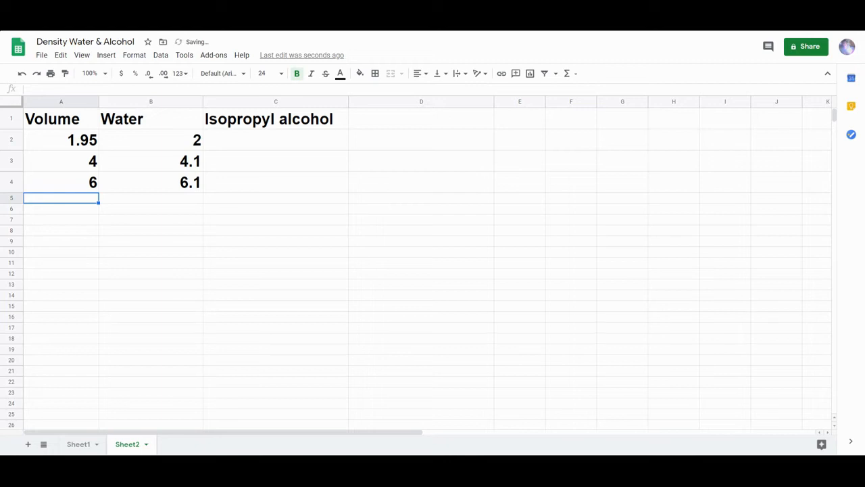
type("8.1")
key("Tab")
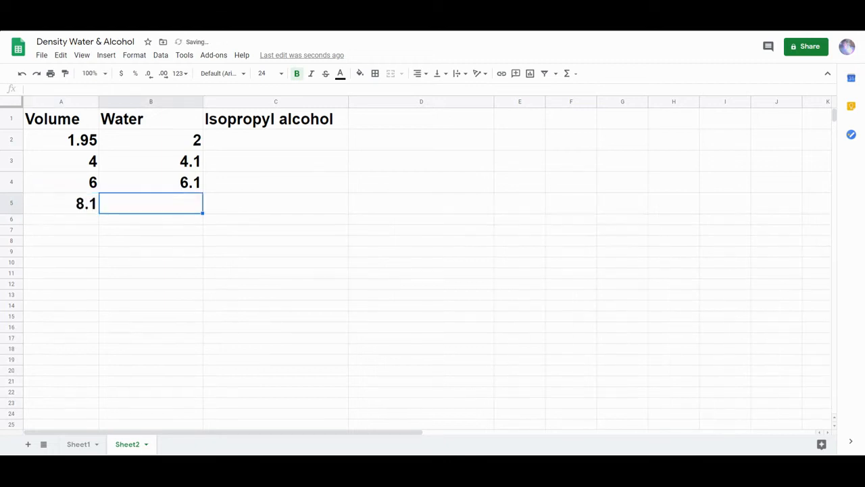
type("8.2")
key("Return")
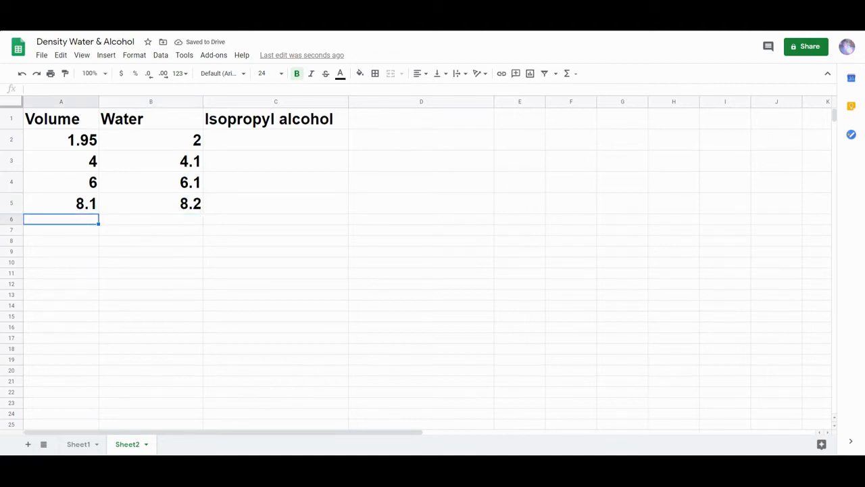
- Enter the last water reading in row 6, with volume 9.9 and water 9.9
type("9.9")
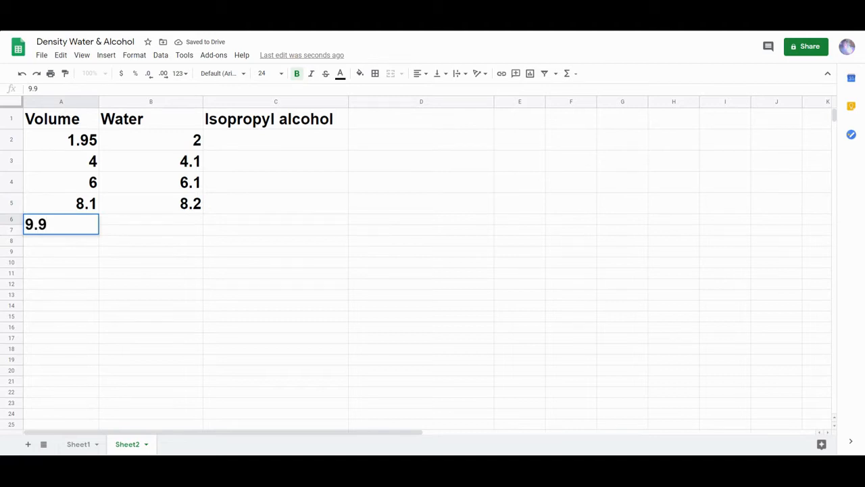
key("Tab")
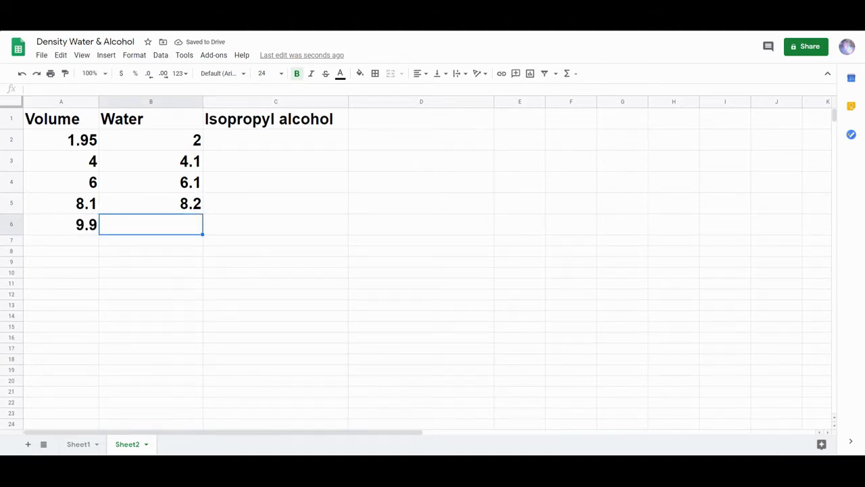
type("9.9")
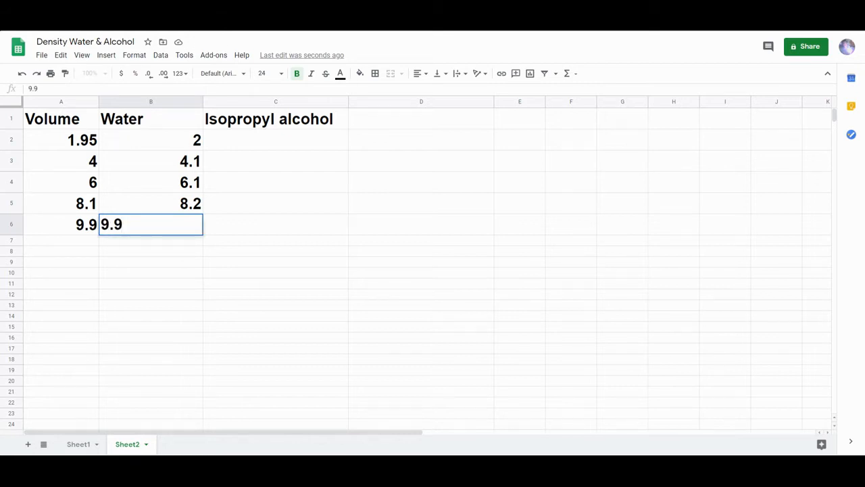
key("Right")
key("Down")
key("Left")
key("Left")
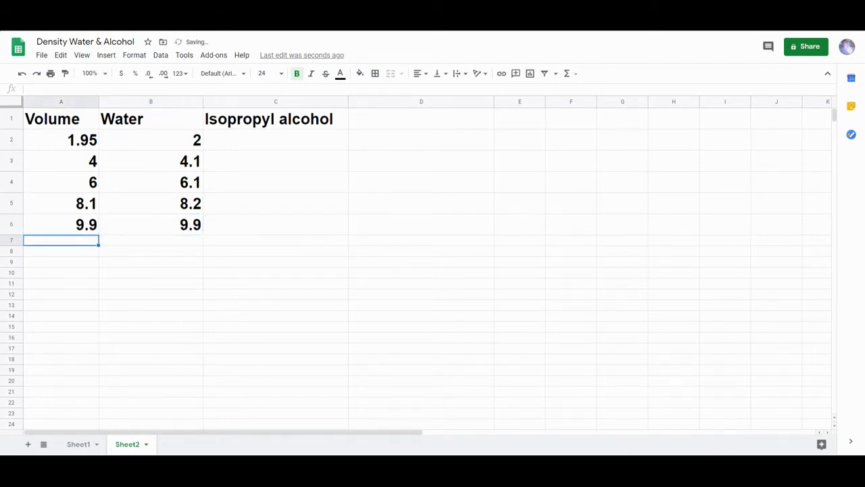
- Enter the first alcohol reading in row 7: volume 1.7 and isopropyl alcohol 1.4, leaving the water cell empty
type("1.7")
key("Right")
key("Right")
type("1.4")
key("Return")
key("Left")
key("Left")
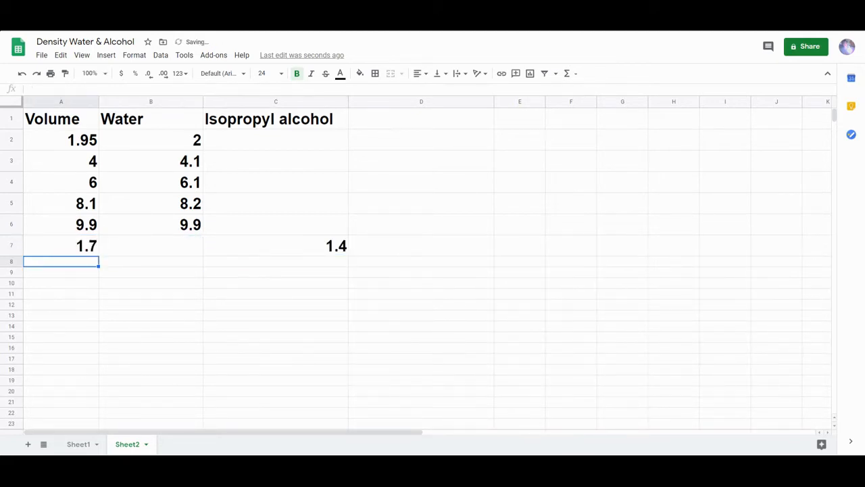
- Enter the second alcohol reading in row 8, with volume 3.95 and isopropyl alcohol 3.3
type("3.95")
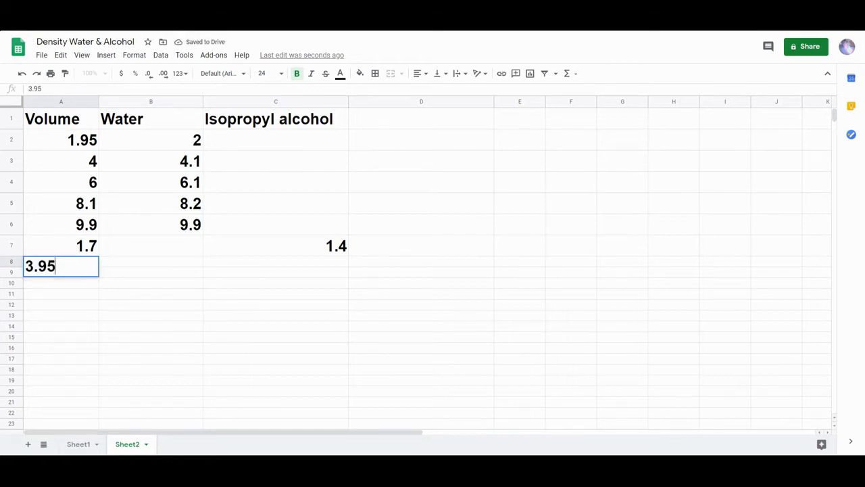
key("Right")
key("Right")
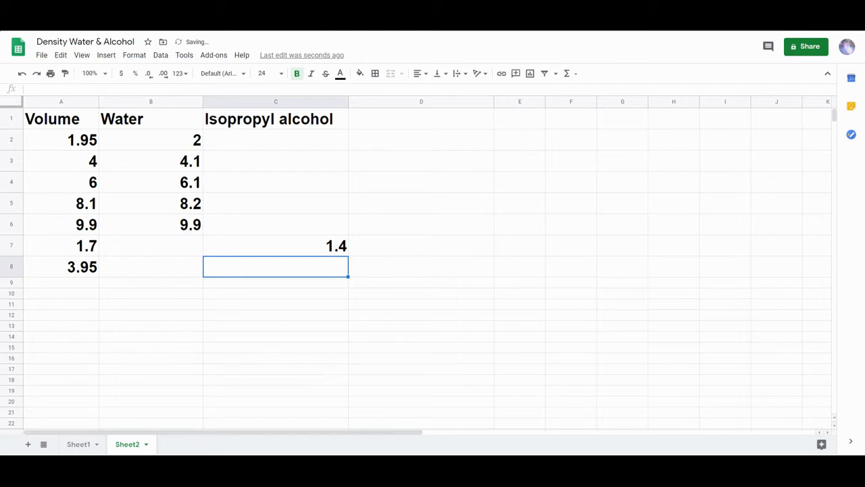
type("3.3")
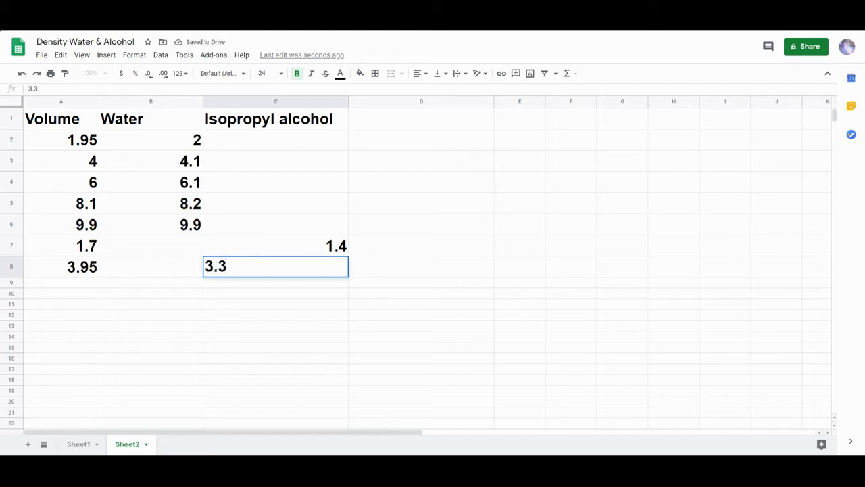
key("Return")
key("Left")
key("Left")
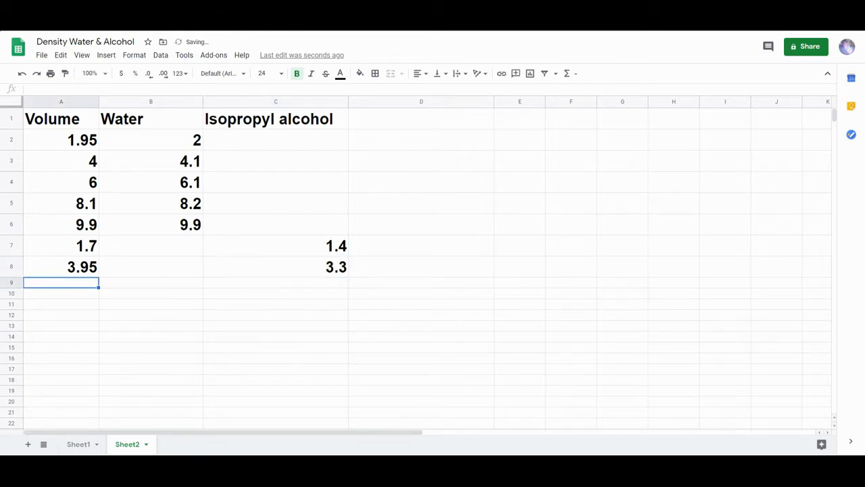
- Enter the third alcohol reading in row 9, with volume 5.4 and isopropyl alcohol 4.5
type("5.4")
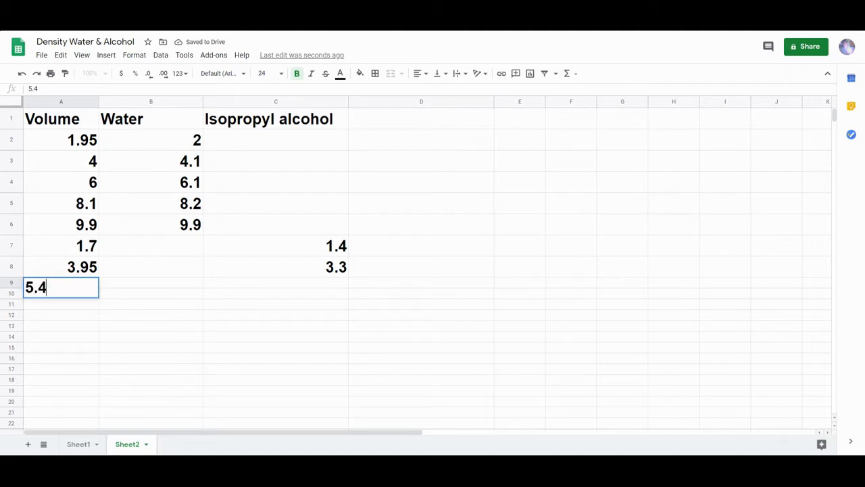
key("Right")
key("Right")
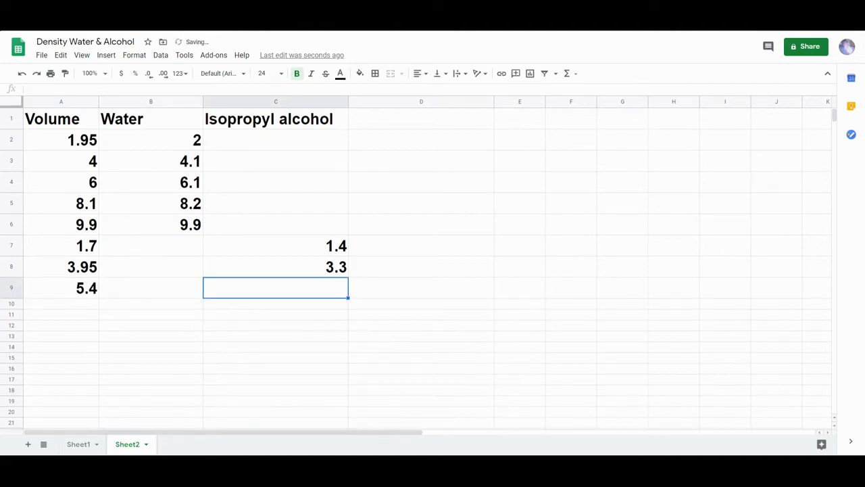
type("4.5")
key("Return")
key("Left")
key("Left")
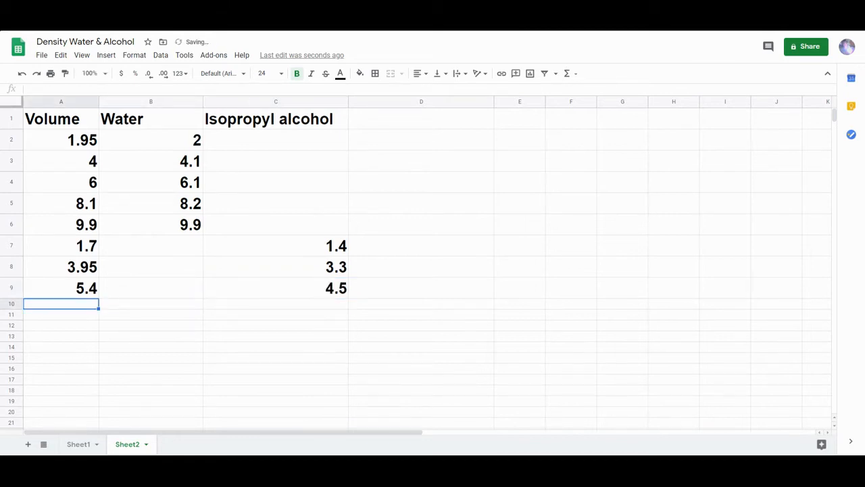
- Enter the fourth alcohol reading in row 10, with volume 7.15 and isopropyl alcohol 6.2
type("7.15")
key("Right")
key("Right")
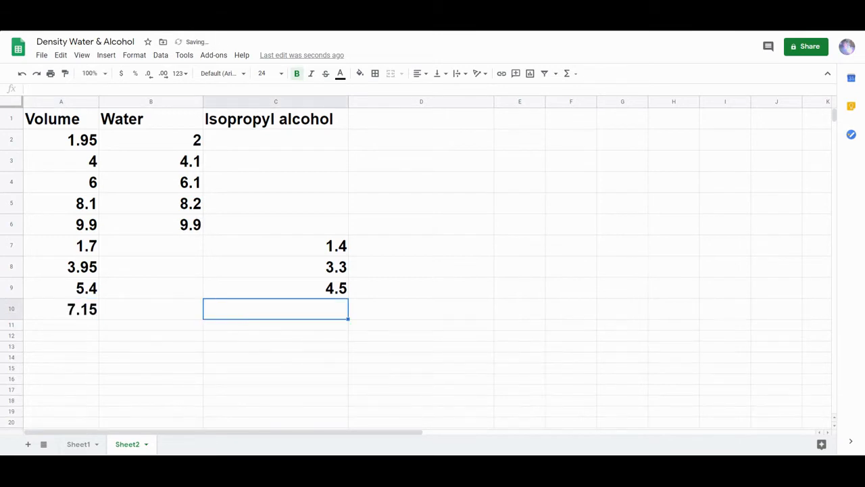
type("6.2")
key("Return")
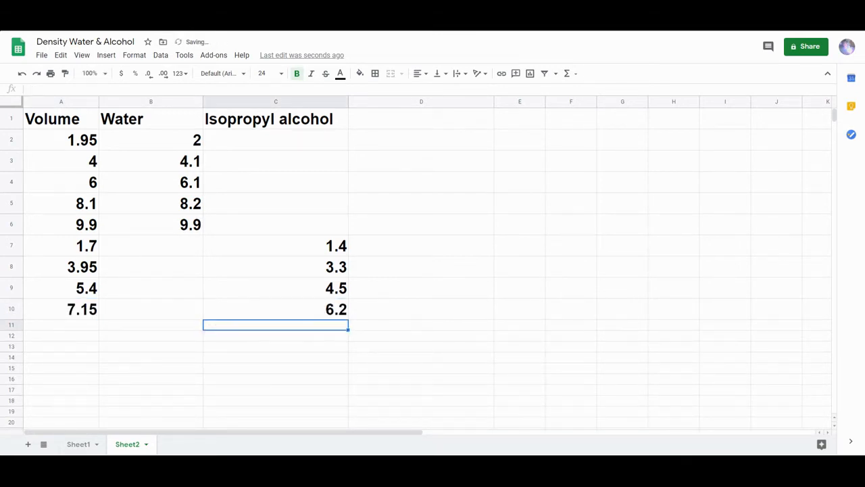
key("Left")
key("Left")
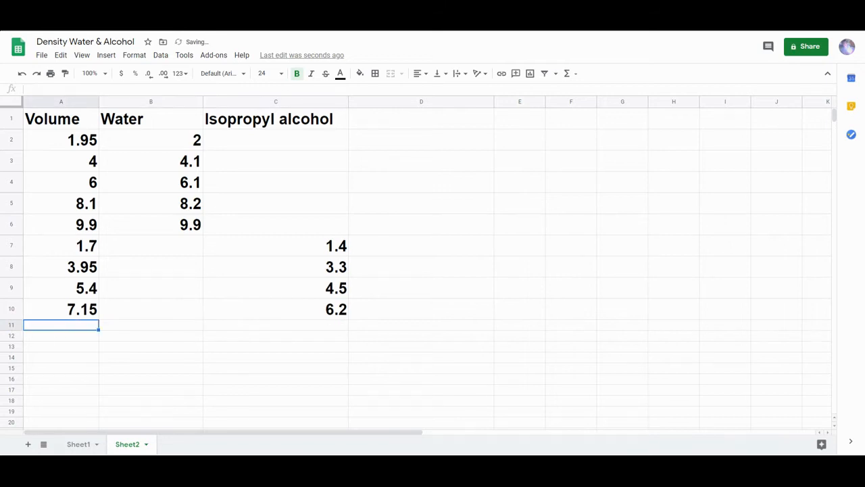
- Enter the fifth alcohol reading in row 11, with volume 9.85 and isopropyl alcohol 7.9
type("9.8")
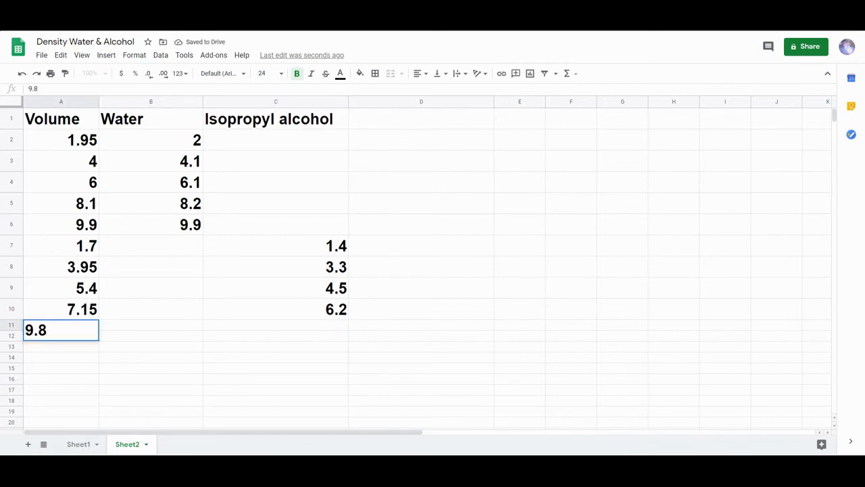
type("5")
key("Right")
key("Right")
type("7.9")
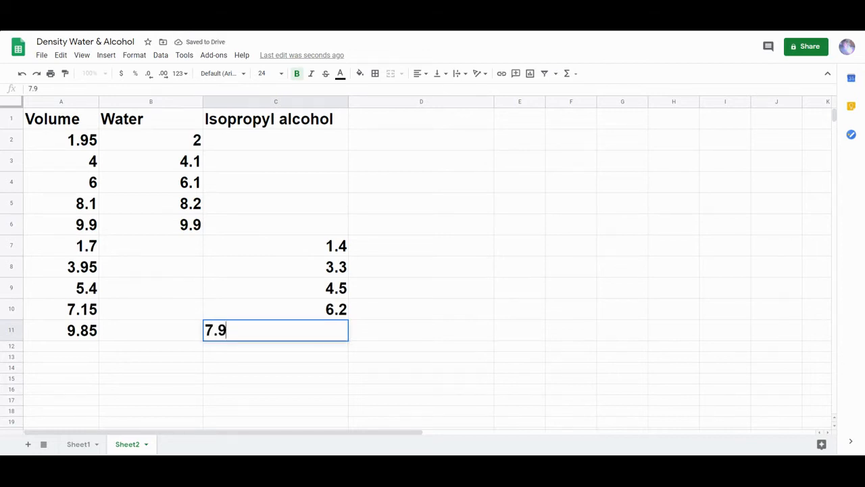
left_click(434, 339)
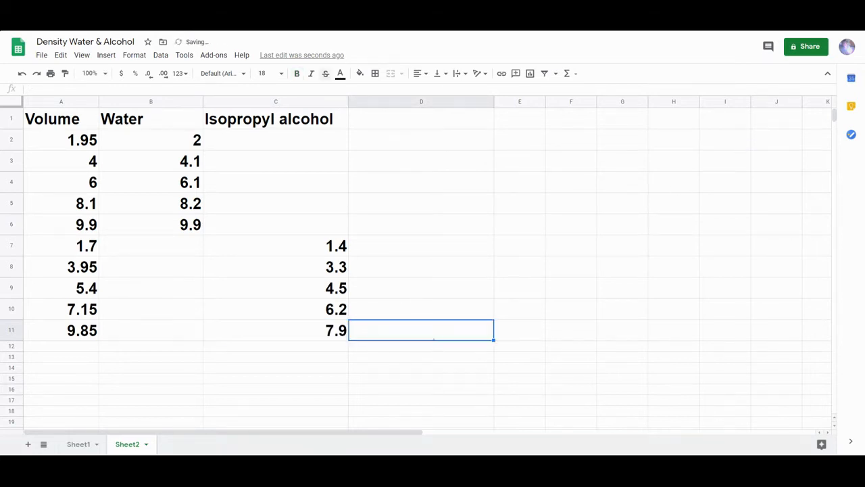
- Freeze the header row containing Volume, Water and Isopropyl alcohol
left_click_drag(64, 122, 308, 131)
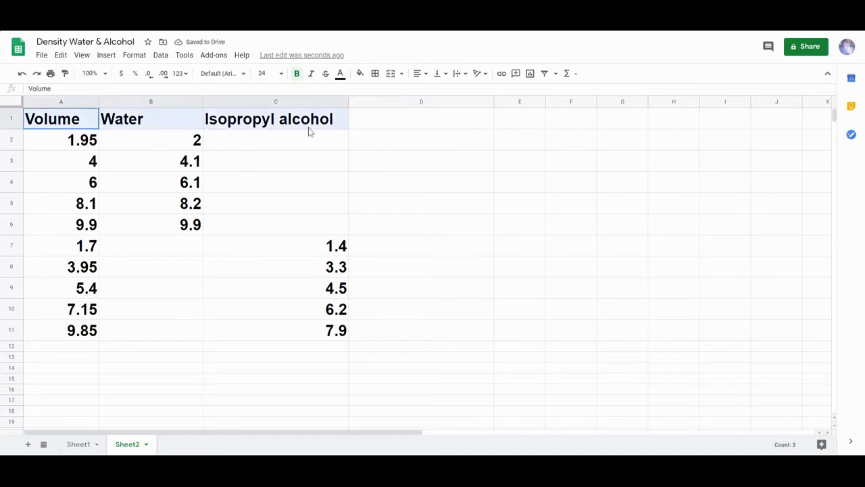
left_click(82, 55)
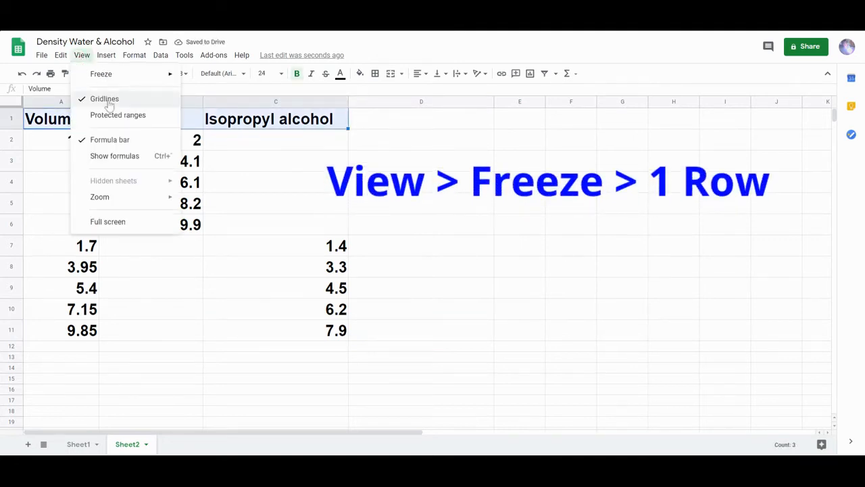
mouse_move(111, 76)
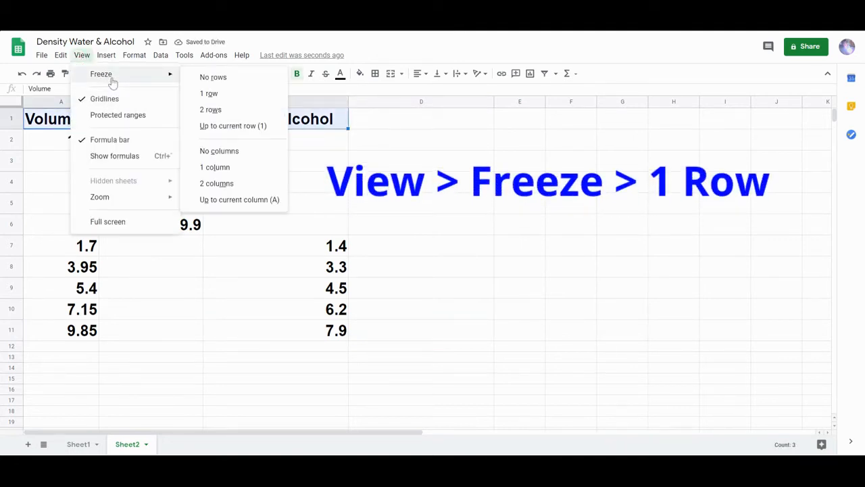
left_click(239, 98)
left_click(476, 230)
- Sort the sheet by the Volume column (A) in ascending A → Z order
left_click(76, 120)
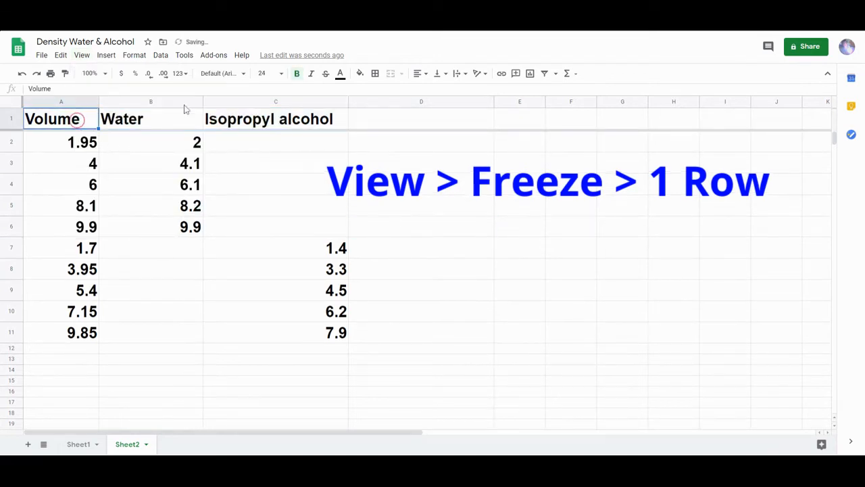
left_click(160, 55)
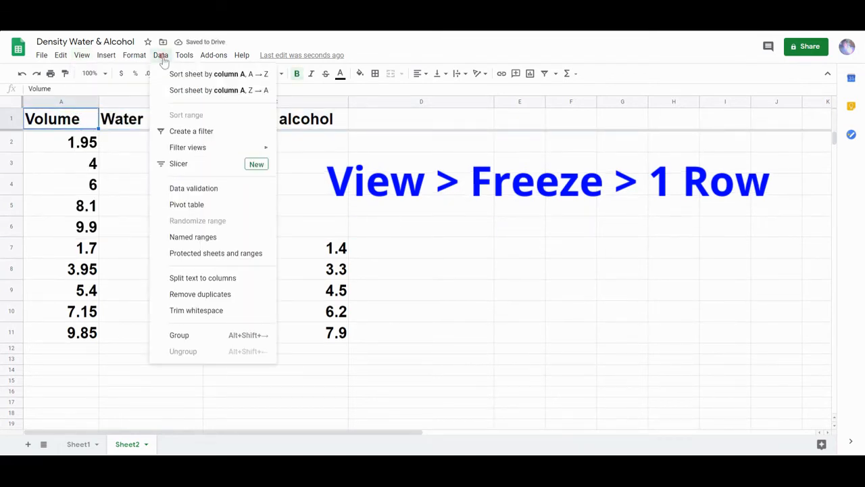
left_click(192, 80)
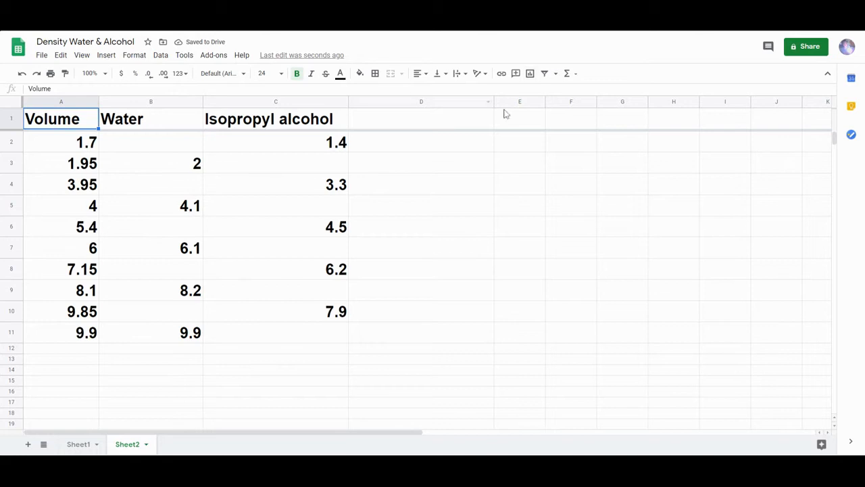
left_click(553, 297)
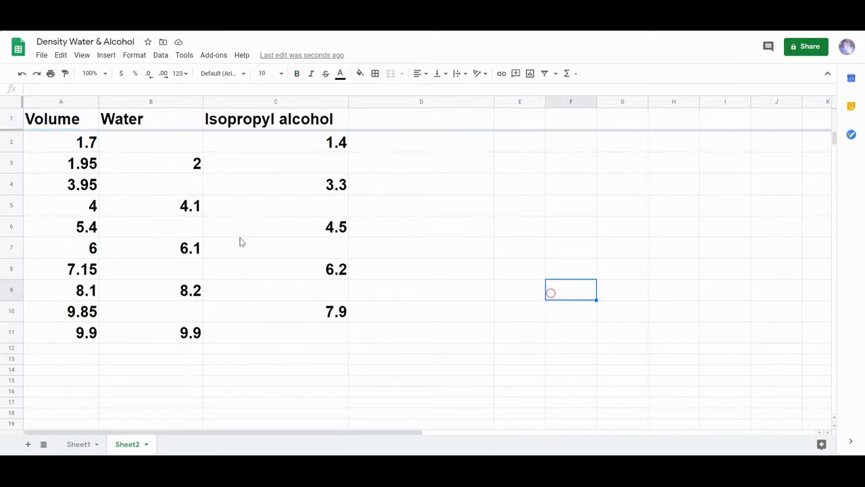
- Insert a chart from the data table A1:C11 and place it to the right of the data
left_click(47, 121)
left_click_drag(47, 121, 274, 342)
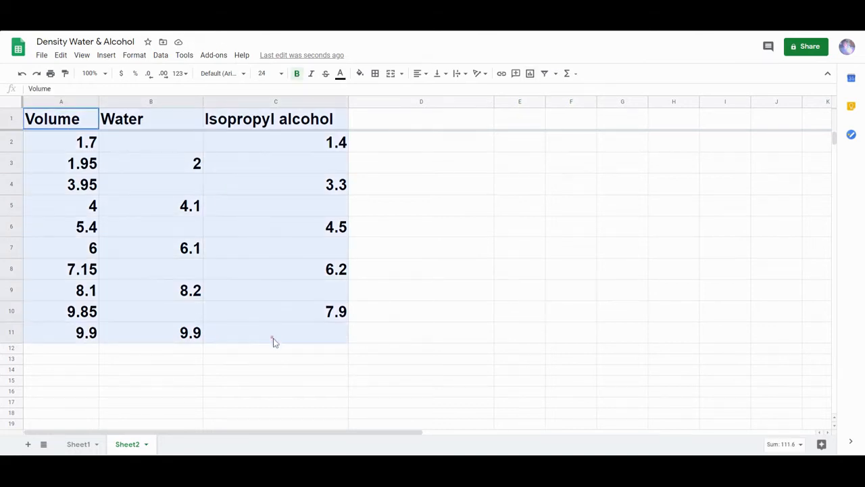
left_click(108, 56)
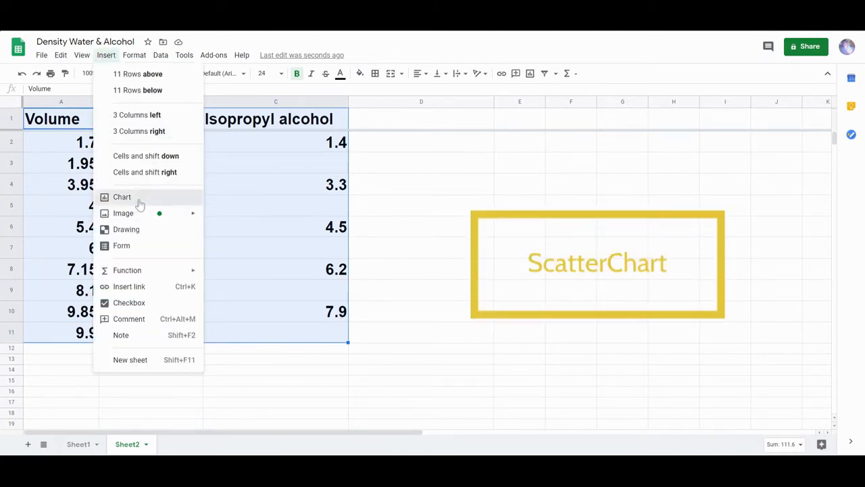
left_click(139, 201)
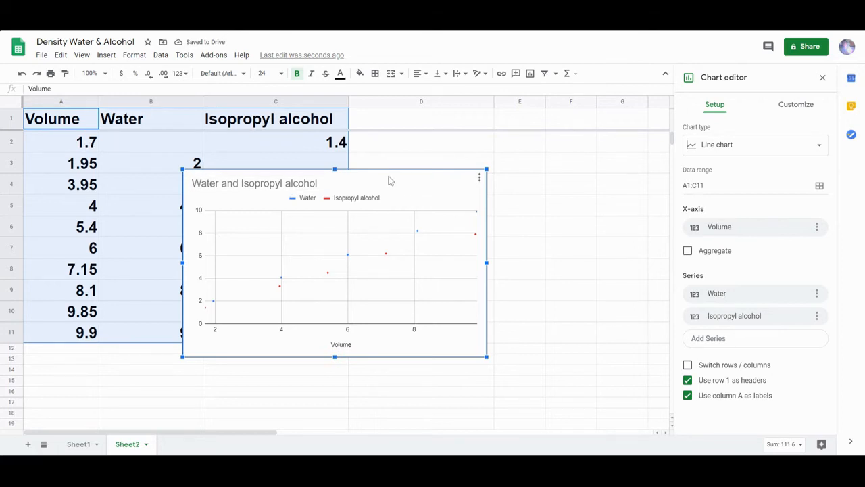
left_click_drag(420, 173, 581, 154)
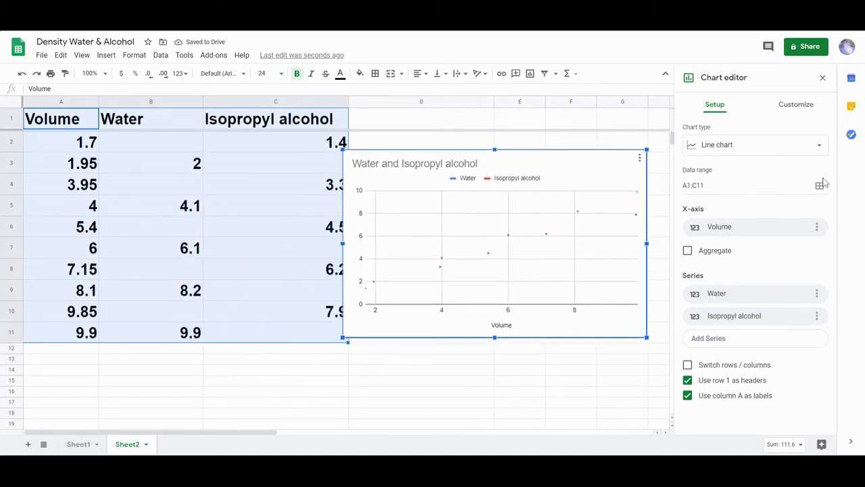
- Change the chart type to Scatter chart
left_click(815, 146)
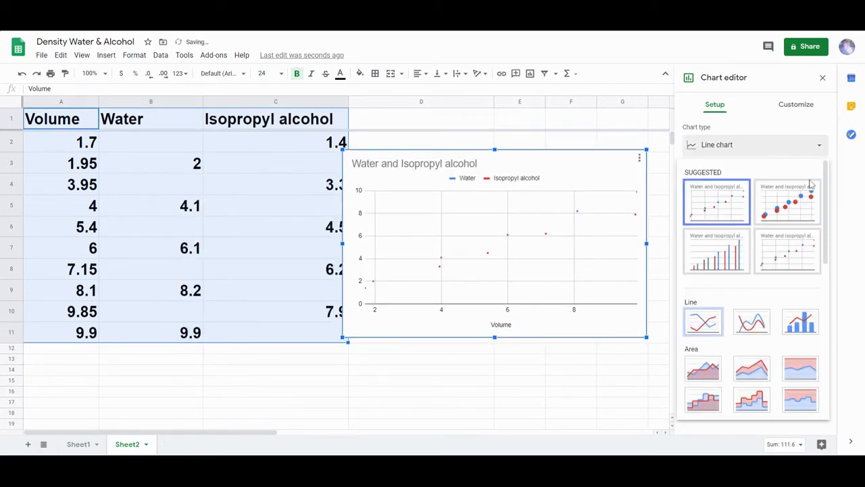
left_click_drag(827, 190, 827, 296)
left_click(703, 331)
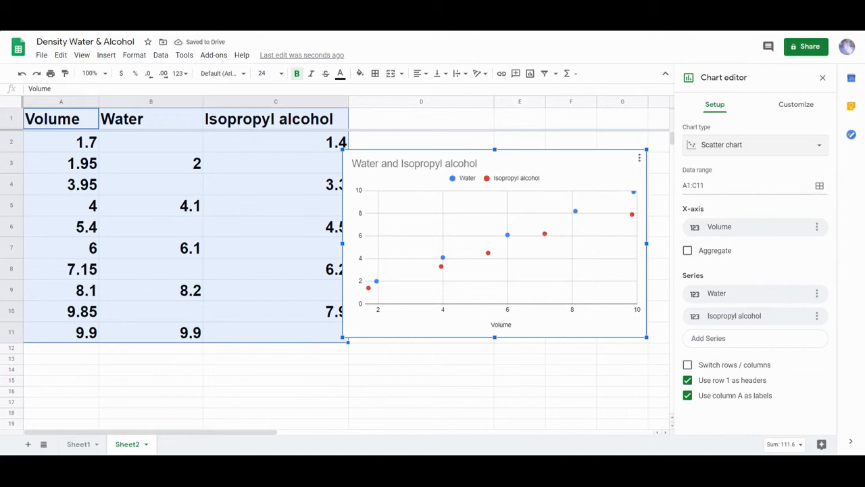
- Add linear trendlines to all series, labelled with their equation and showing R²
left_click(797, 112)
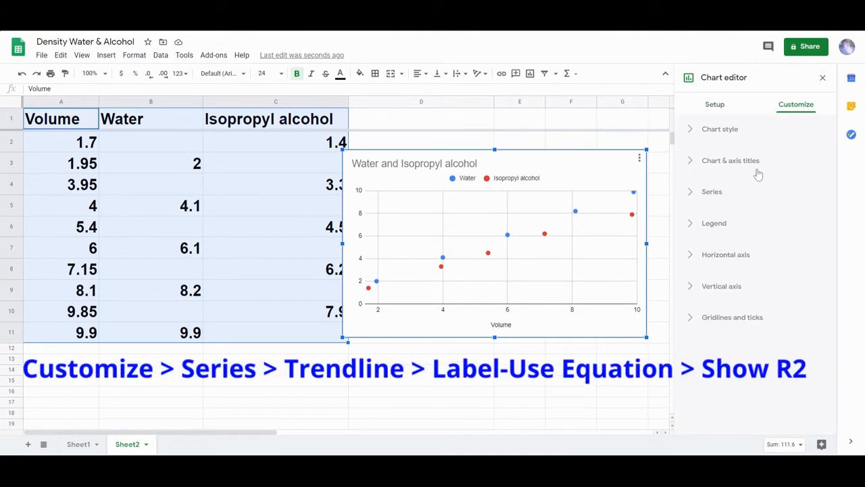
left_click(721, 192)
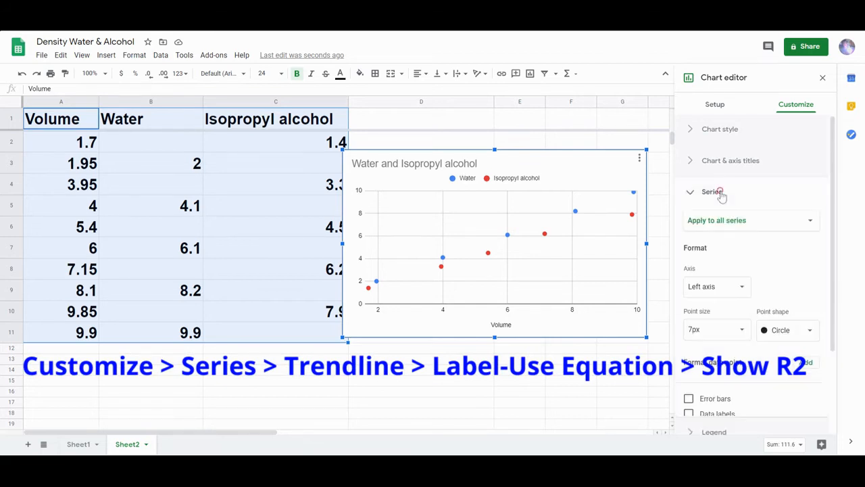
left_click_drag(834, 234, 835, 326)
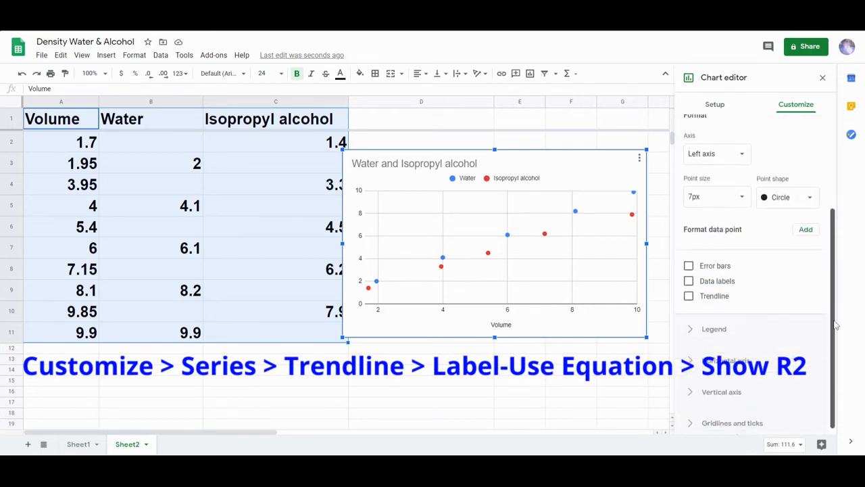
left_click(689, 295)
left_click_drag(834, 267, 835, 337)
left_click(719, 291)
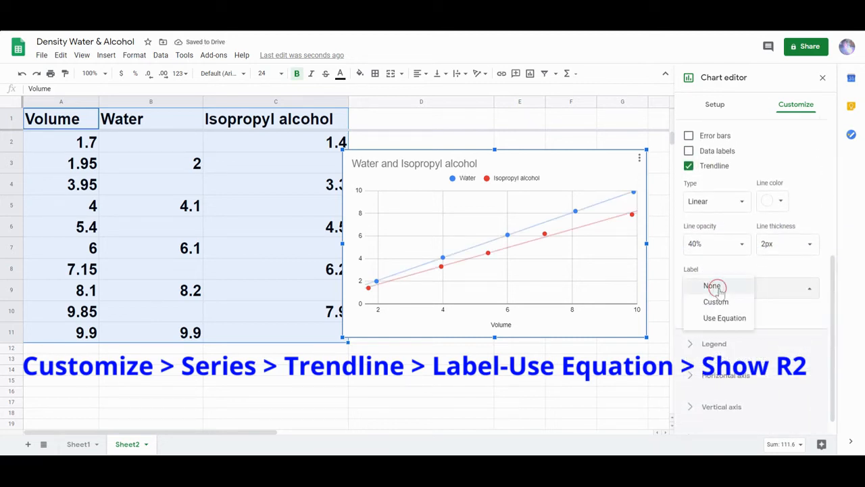
left_click(720, 319)
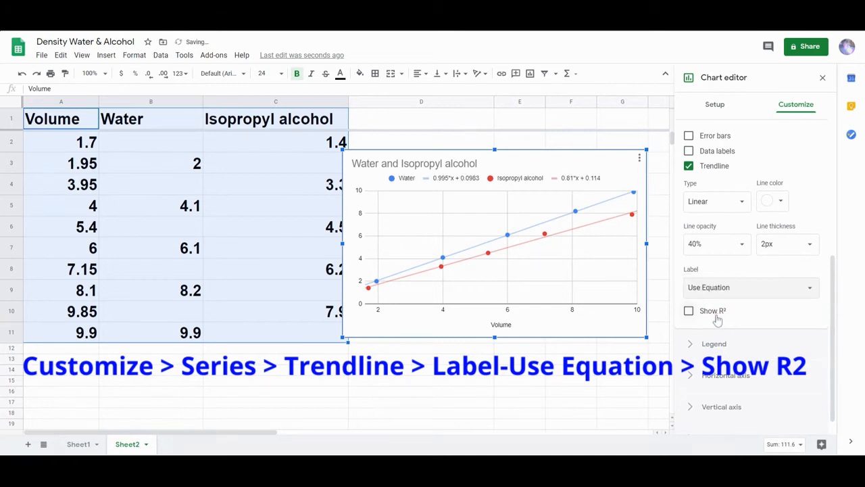
left_click(692, 315)
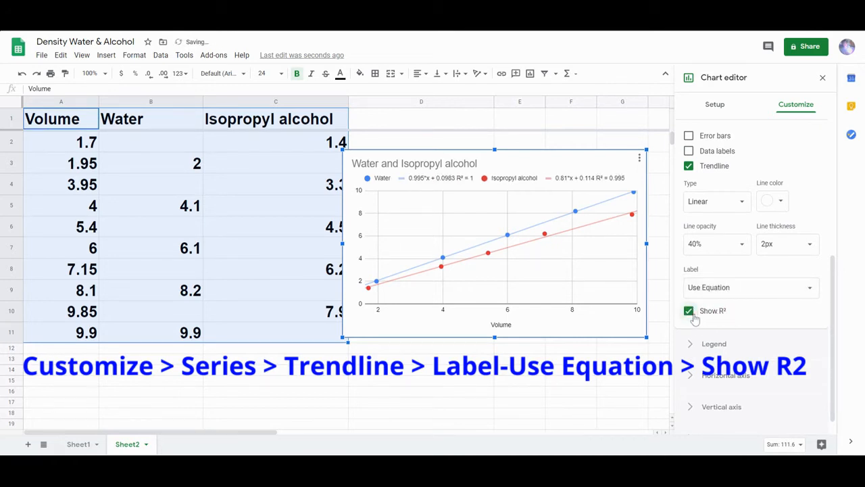
- Set the chart legend's font size to 16 and its position to Right
left_click(723, 346)
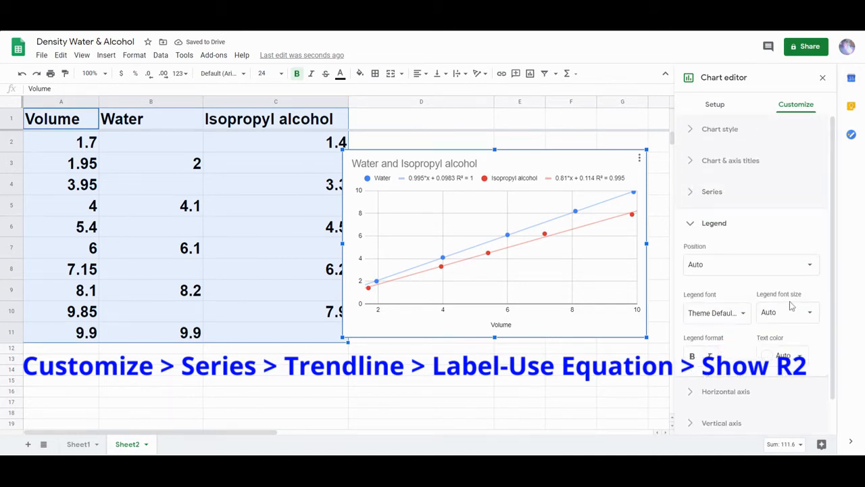
left_click(808, 315)
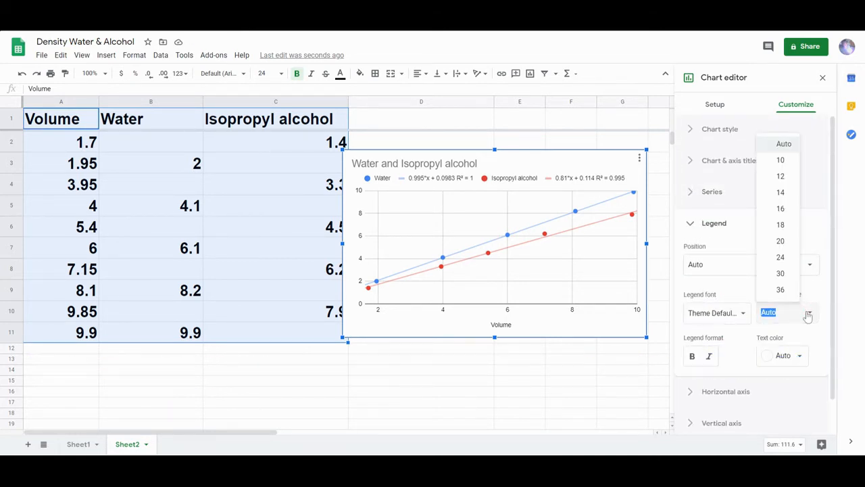
left_click(781, 208)
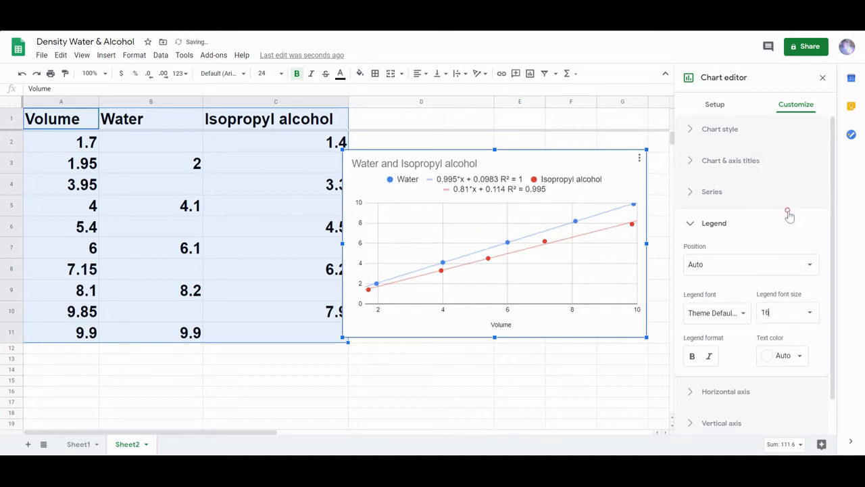
left_click(746, 275)
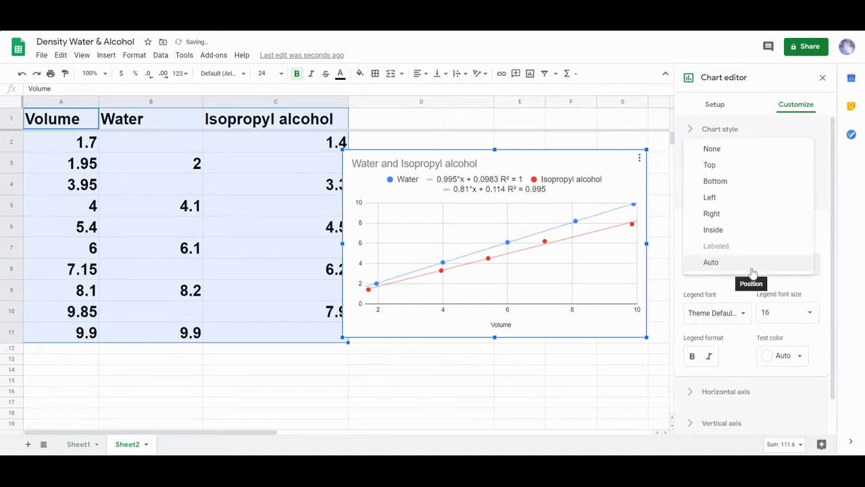
left_click(740, 213)
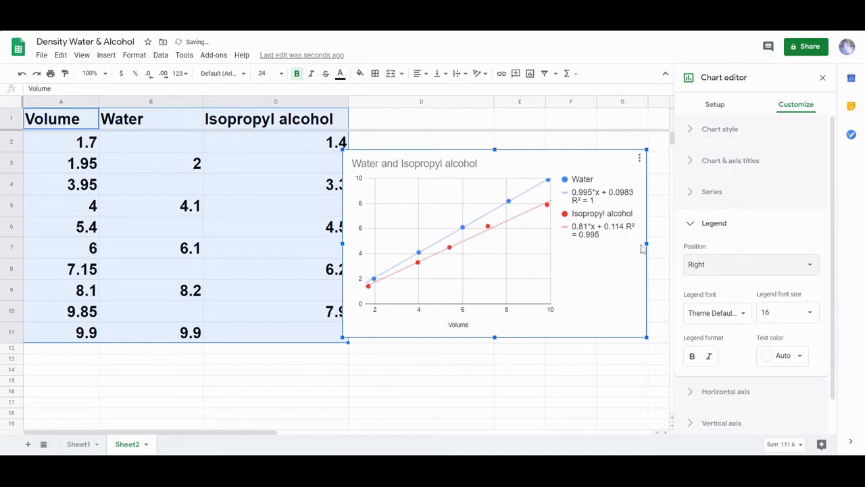
- Move the chart further right so it no longer covers the Isopropyl alcohol column
left_click(463, 327)
left_click(823, 77)
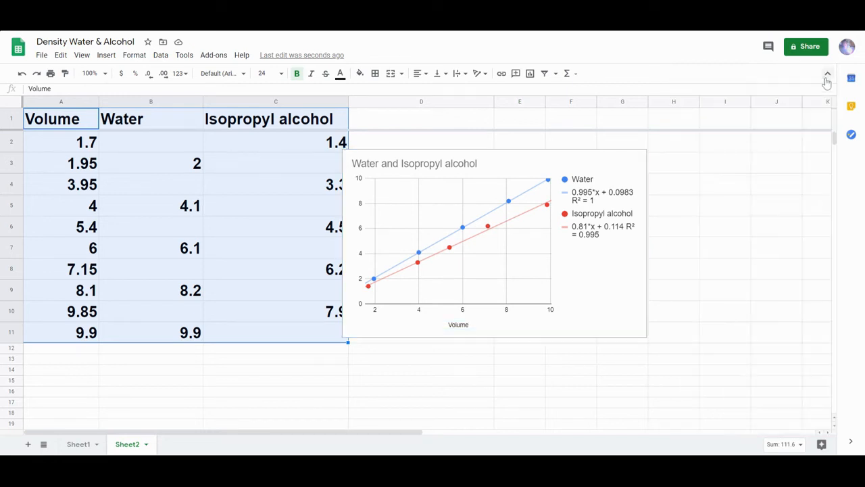
double_click(465, 326)
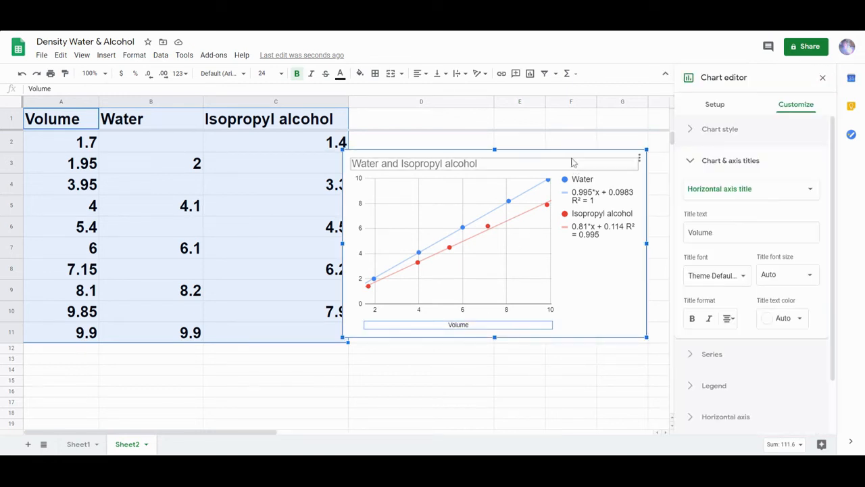
left_click_drag(529, 159, 592, 159)
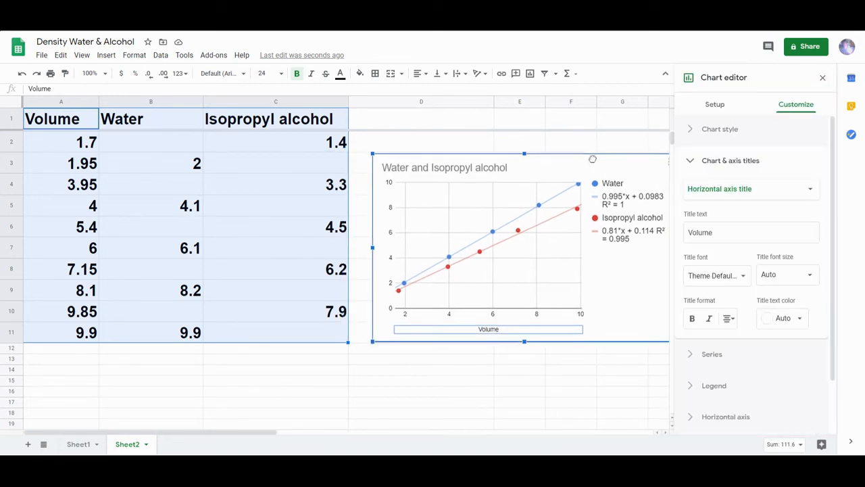
left_click(822, 77)
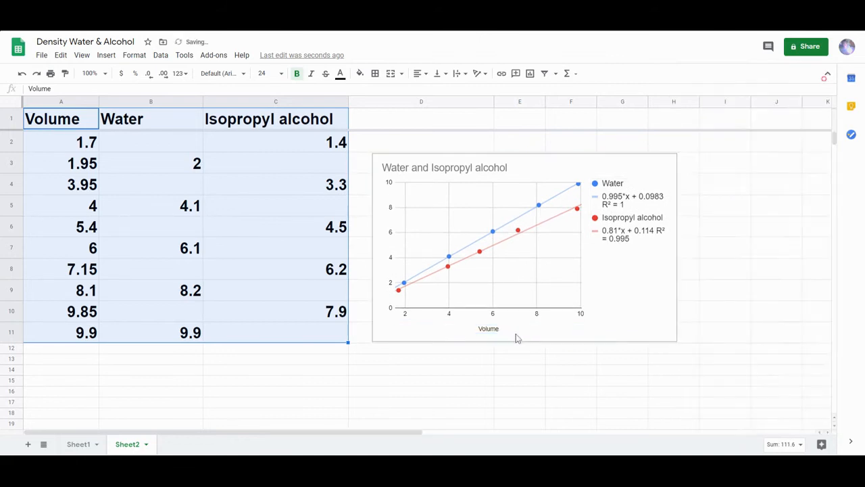
- Add the unit (mL) to the chart's horizontal axis title
left_click(497, 333)
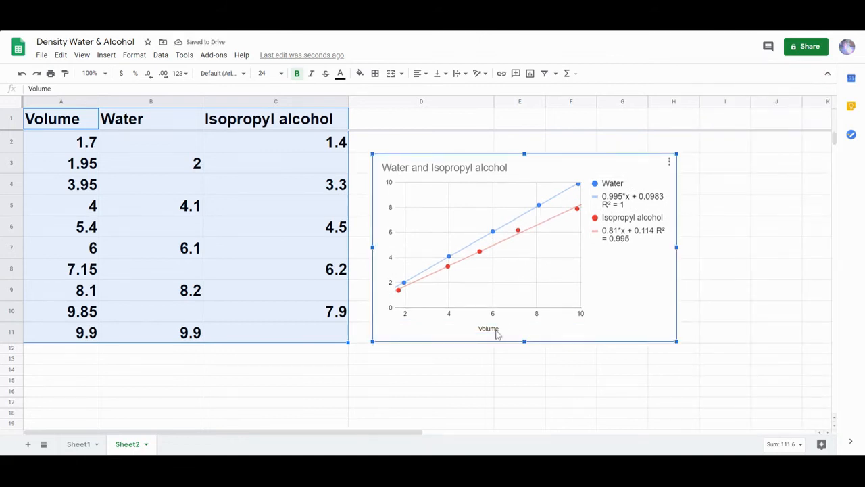
double_click(498, 331)
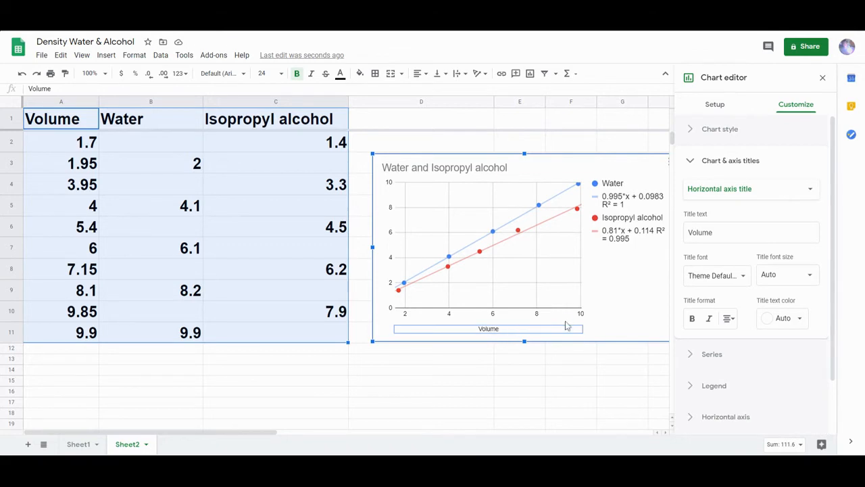
left_click(508, 331)
left_click(504, 328)
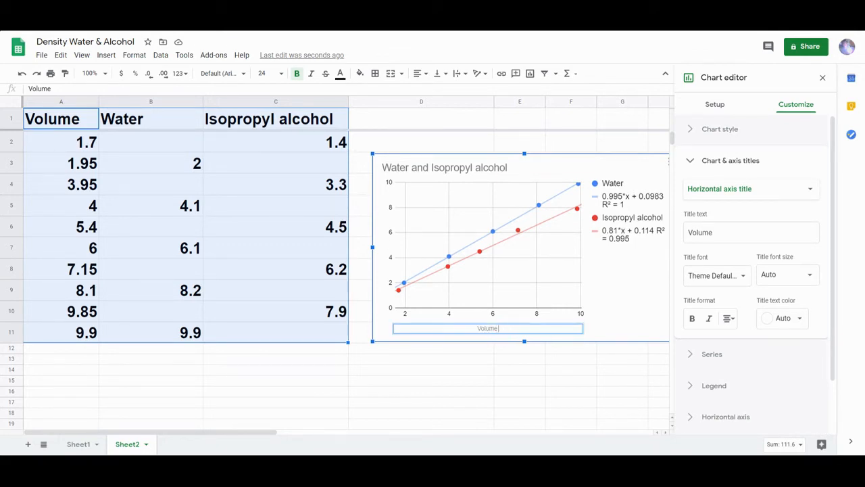
type("(mL")
left_click(612, 371)
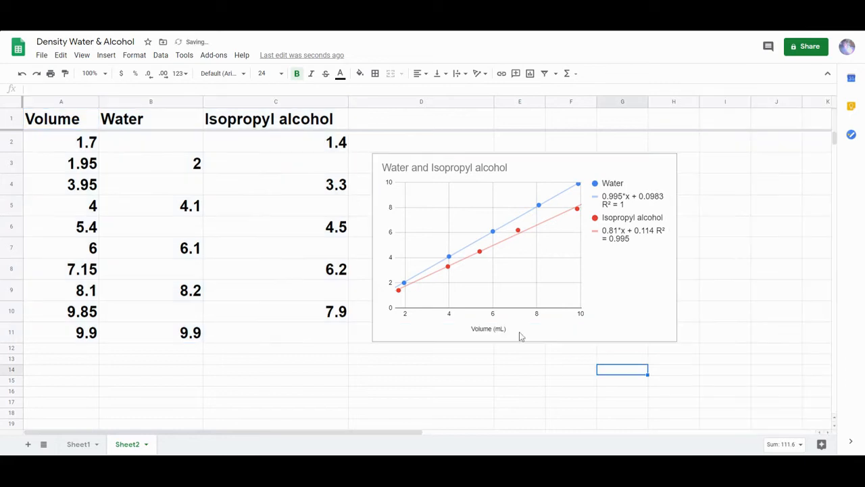
- Remove the (mL) unit from the chart's horizontal axis title, leaving only Volume
left_click(507, 331)
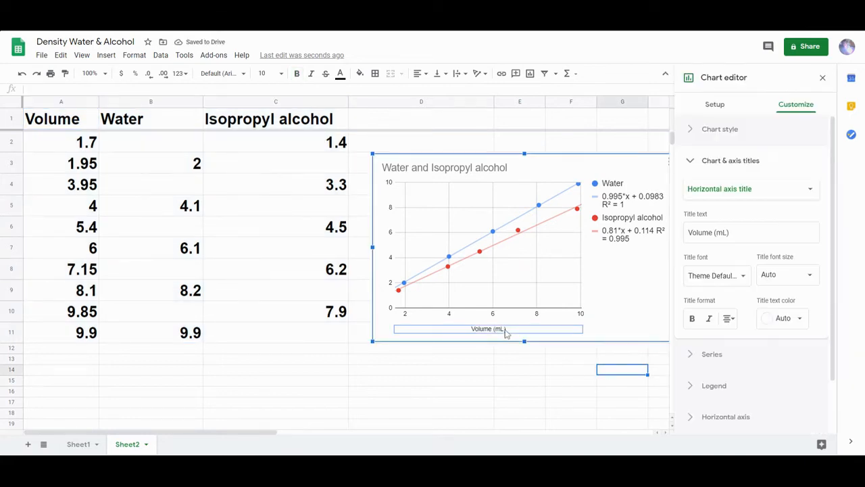
double_click(506, 331)
left_click(507, 330)
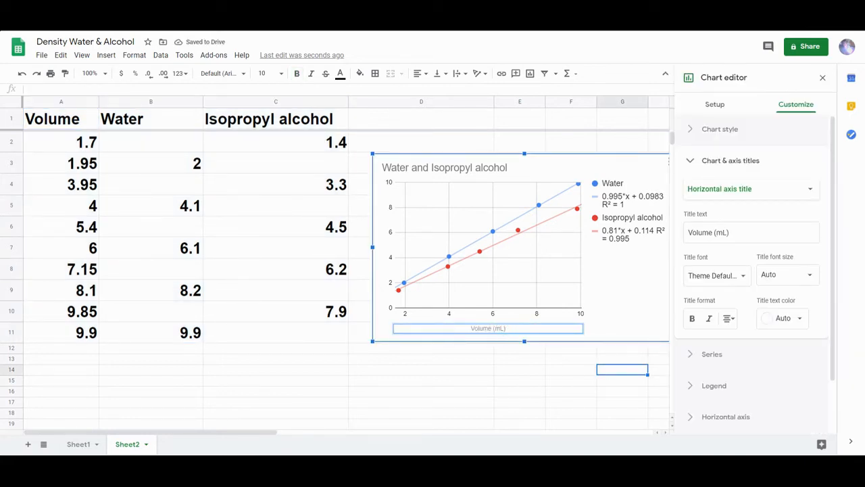
key("BackSpace")
key("BackSpace")
key("BackSpace")
key("BackSpace")
key("BackSpace")
left_click(559, 405)
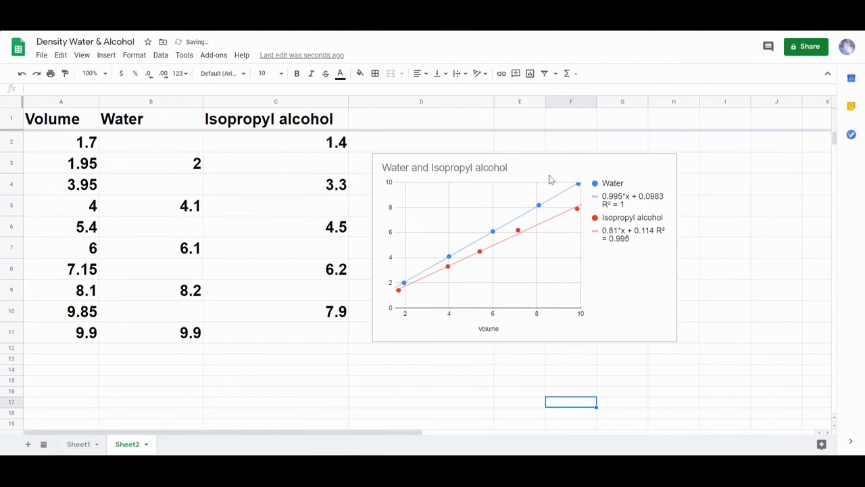
- Enlarge the chart and shift it left, partly over the Isopropyl alcohol column
left_click_drag(551, 179, 638, 170)
left_click_drag(458, 333, 375, 361)
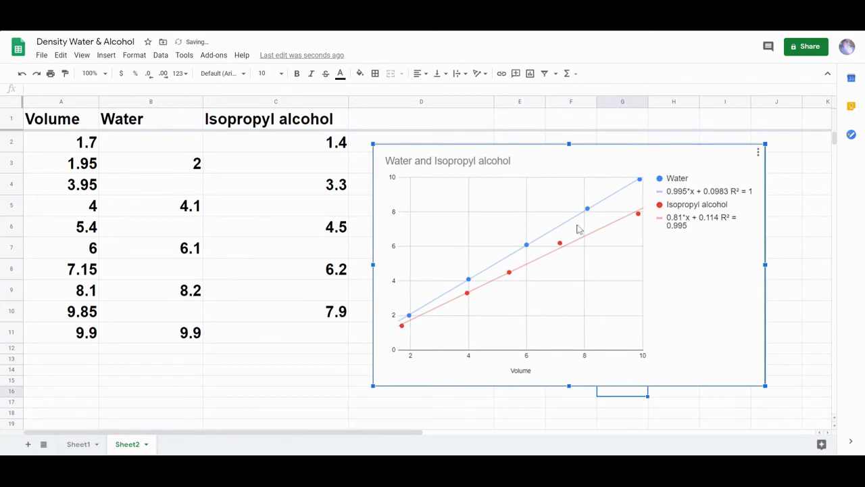
left_click_drag(606, 158, 545, 149)
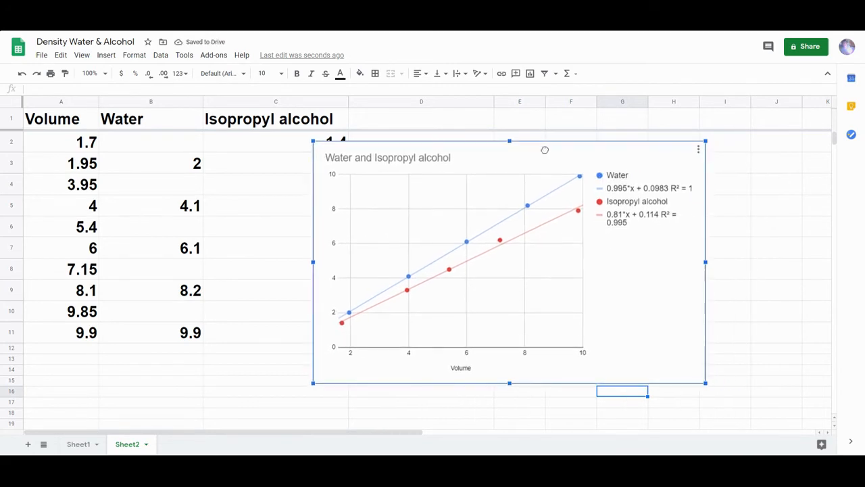
- Set the chart's horizontal axis title to "Volume (mL)"
double_click(463, 375)
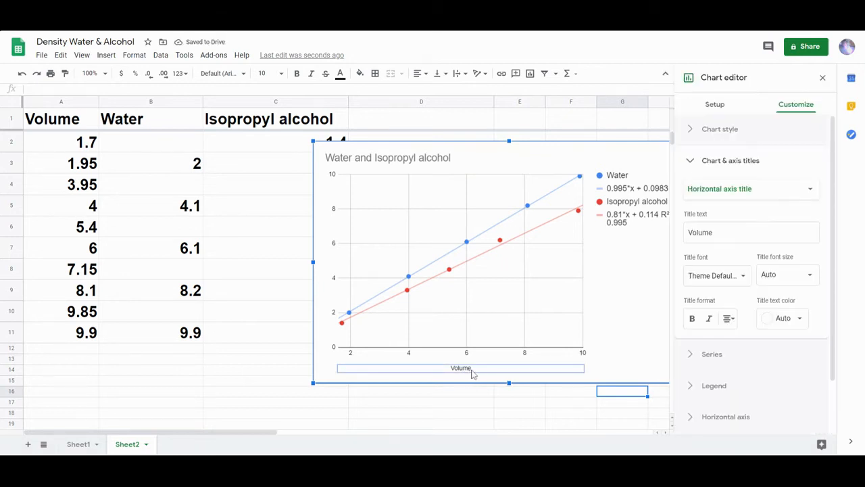
left_click(472, 374)
left_click(471, 368)
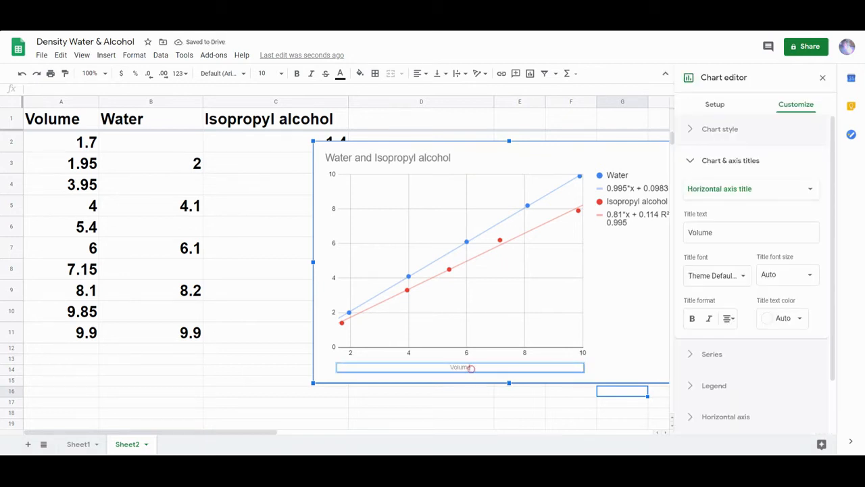
type("(mL")
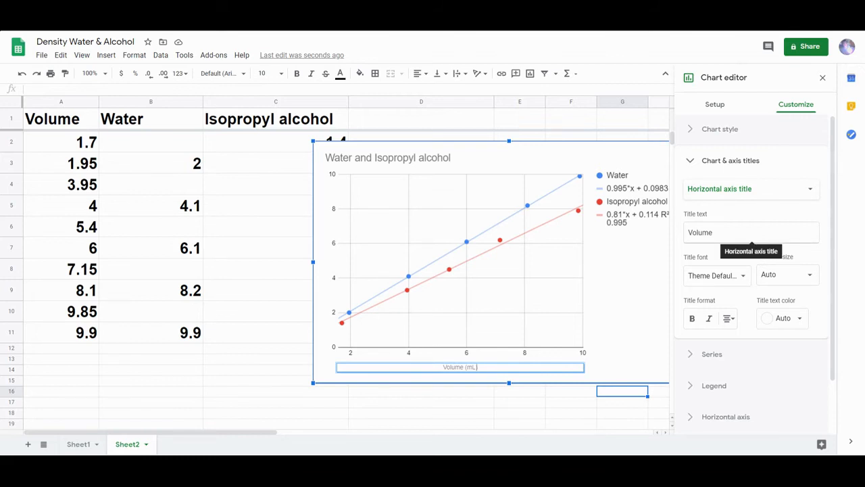
left_click(721, 233)
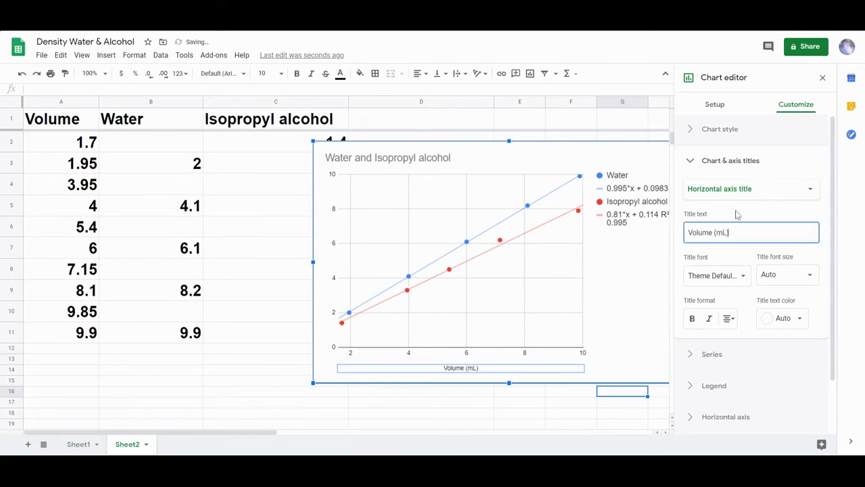
- Set the font size of the chart's horizontal axis title to 14
left_click(809, 276)
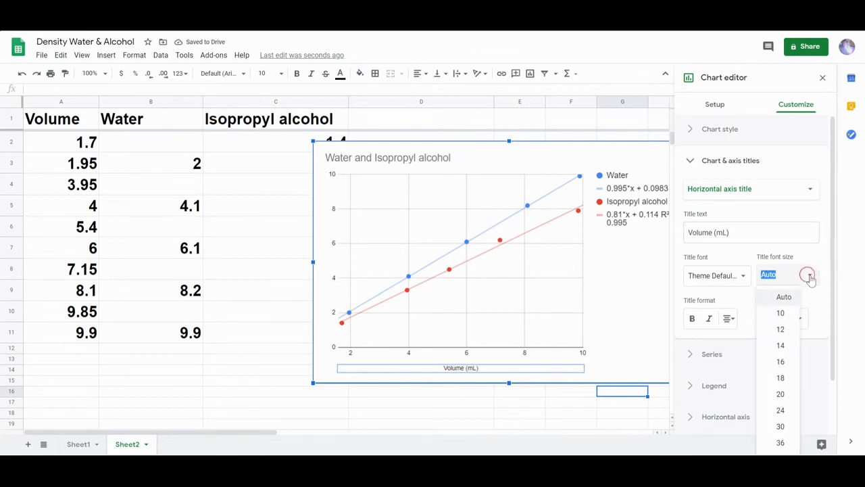
left_click(783, 345)
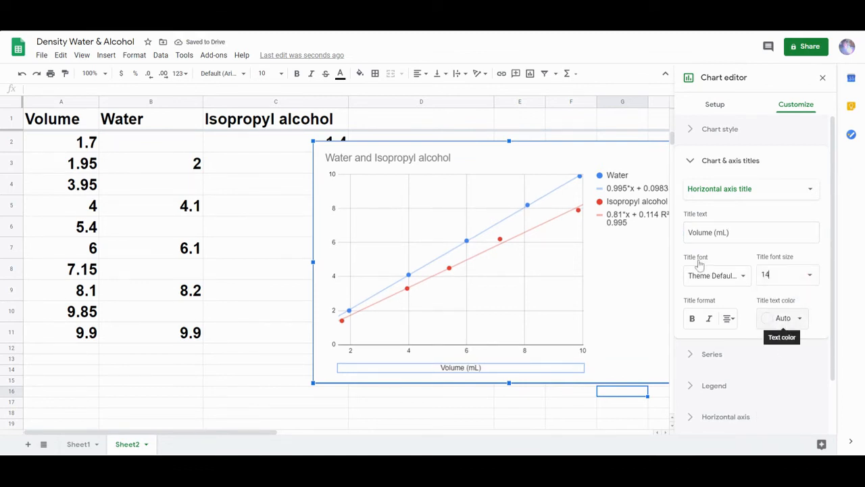
- Add the vertical axis title "Mass (g)" to the chart and set its font size to 16
left_click(767, 189)
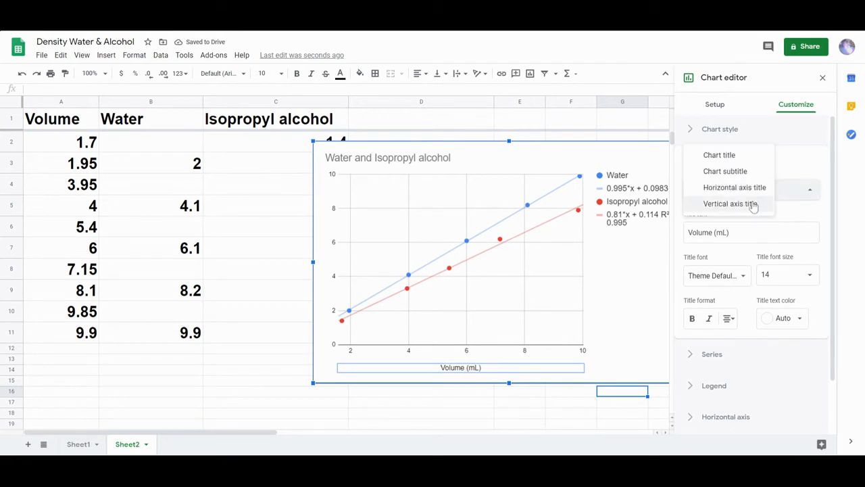
left_click(752, 203)
left_click(729, 232)
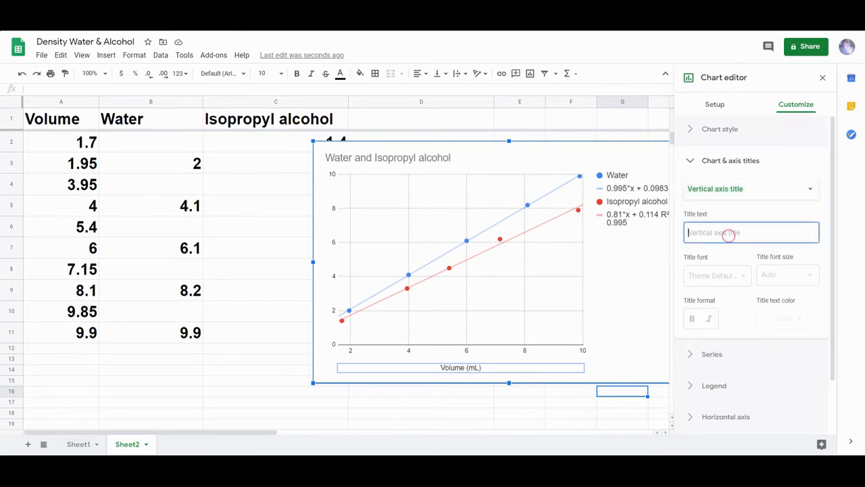
type("Mass (g")
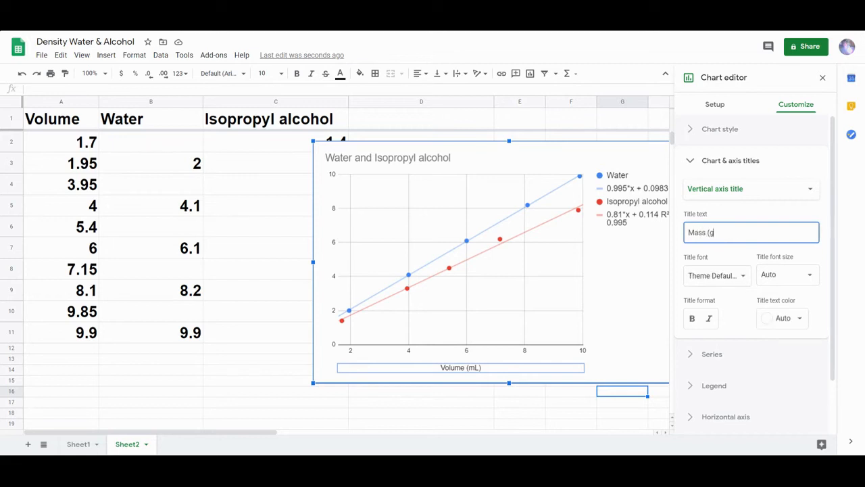
left_click(810, 284)
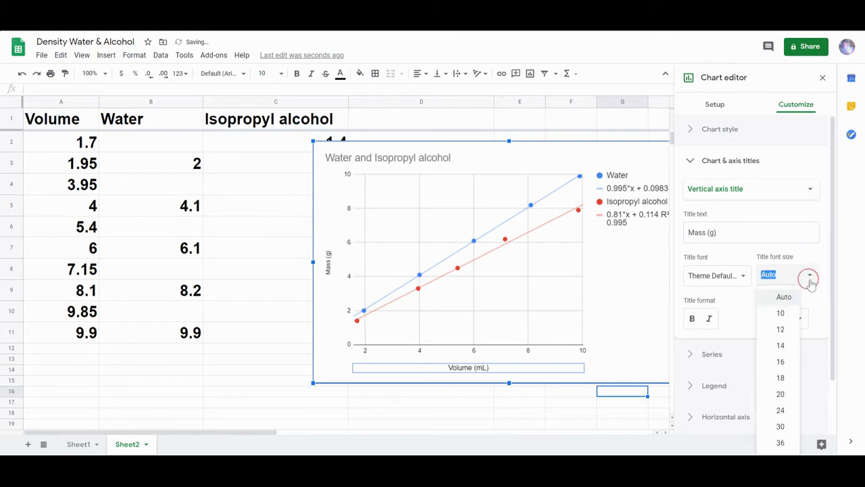
left_click(790, 366)
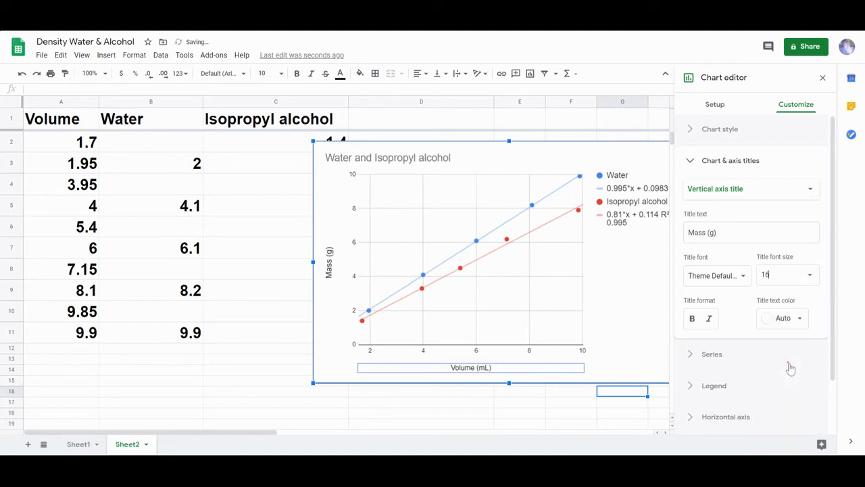
- Set the font size of the chart's horizontal axis title to 16
left_click(511, 371)
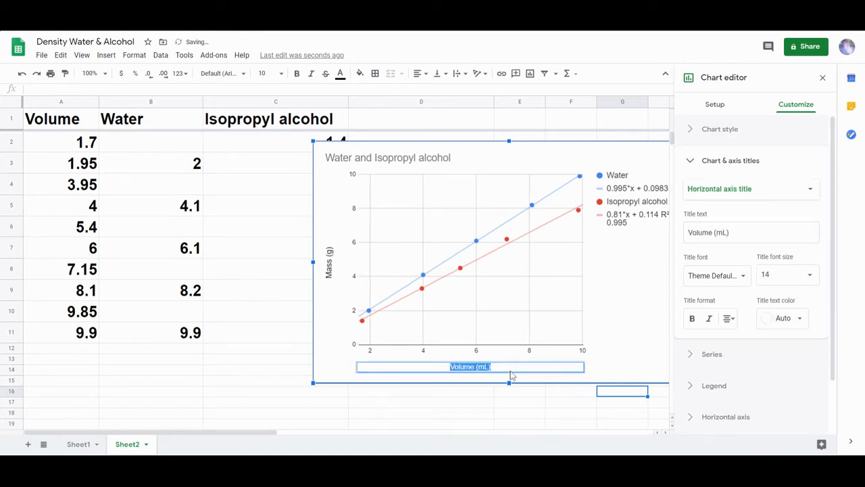
left_click(814, 278)
left_click(781, 363)
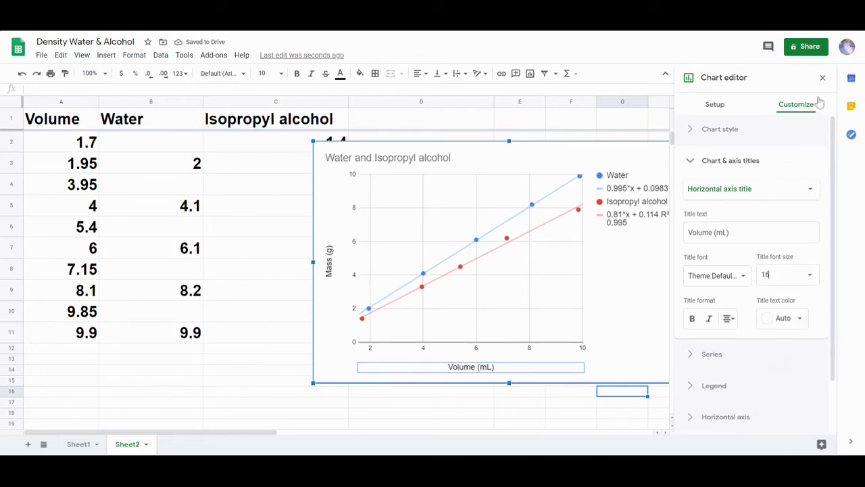
- Replace the chart title with "Mass vs. Volume of Two Liquids" and finish editing the chart
left_click(436, 157)
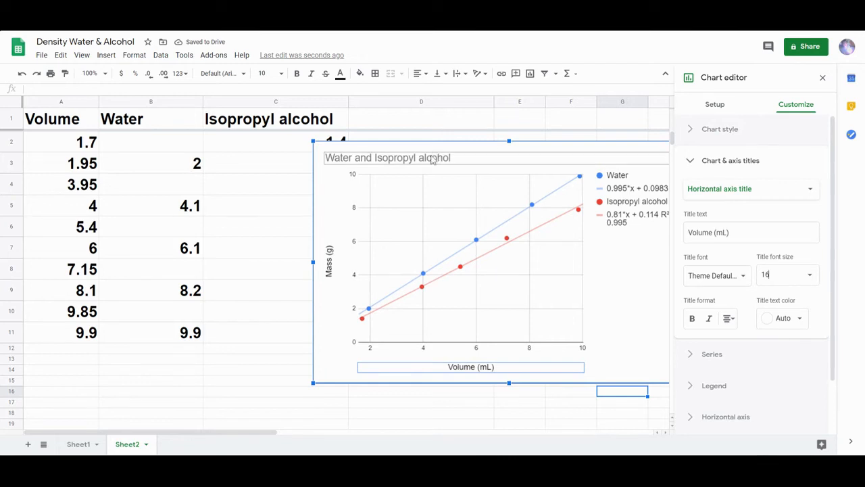
left_click(757, 235)
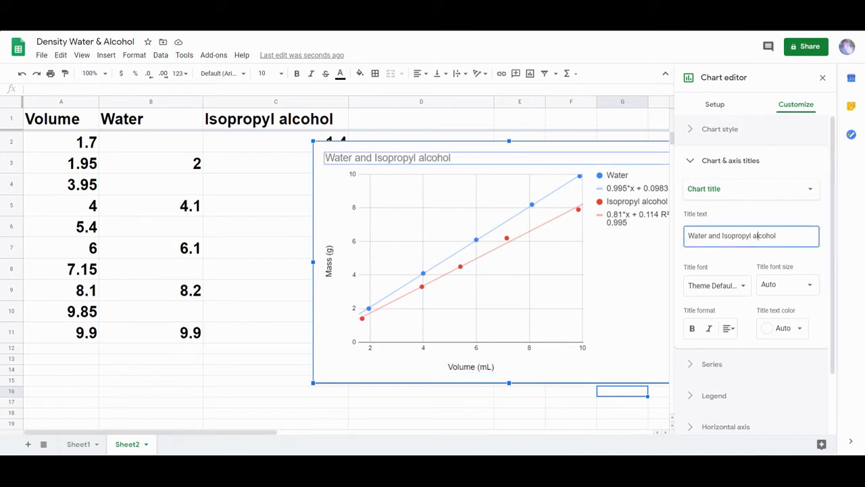
left_click_drag(814, 235, 664, 242)
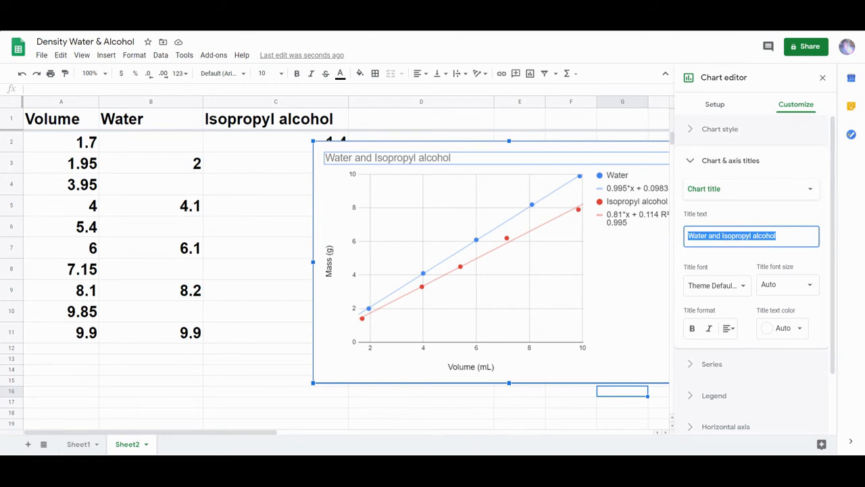
type("Mass vs. Volume of")
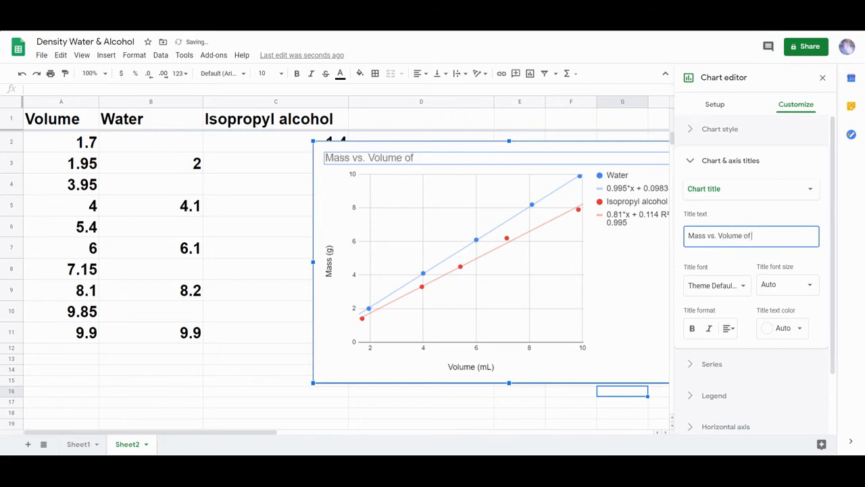
type("Liquids")
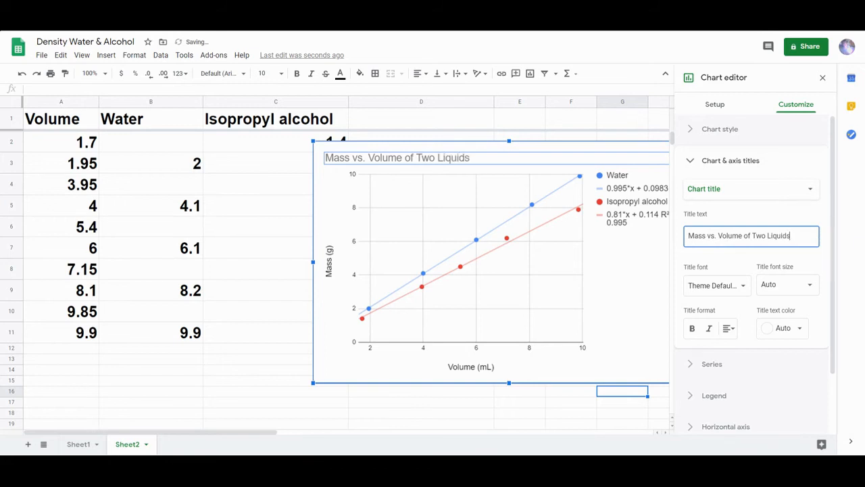
left_click(721, 189)
left_click(722, 189)
left_click(567, 411)
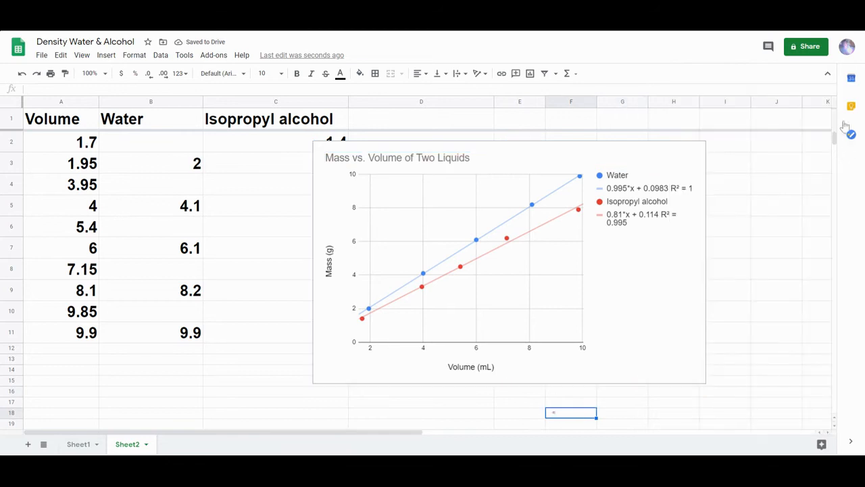
- Widen the chart by extending its right edge in two stages
left_click(622, 153)
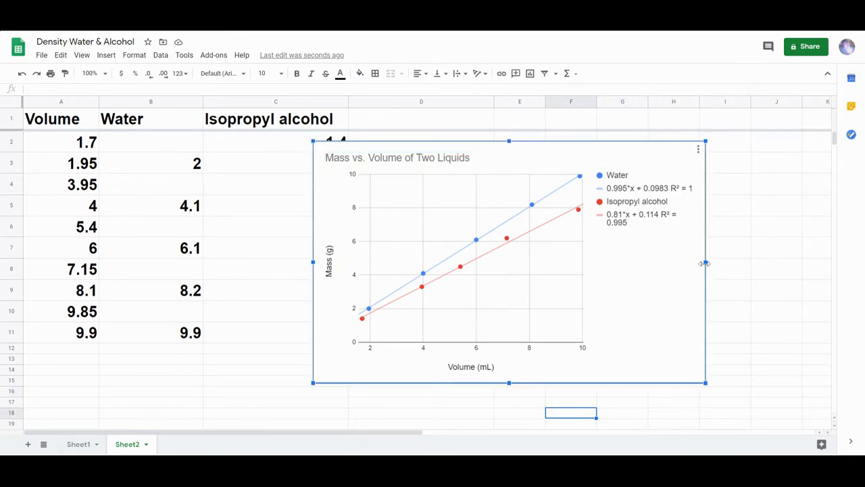
left_click_drag(704, 263, 734, 261)
left_click_drag(733, 261, 750, 261)
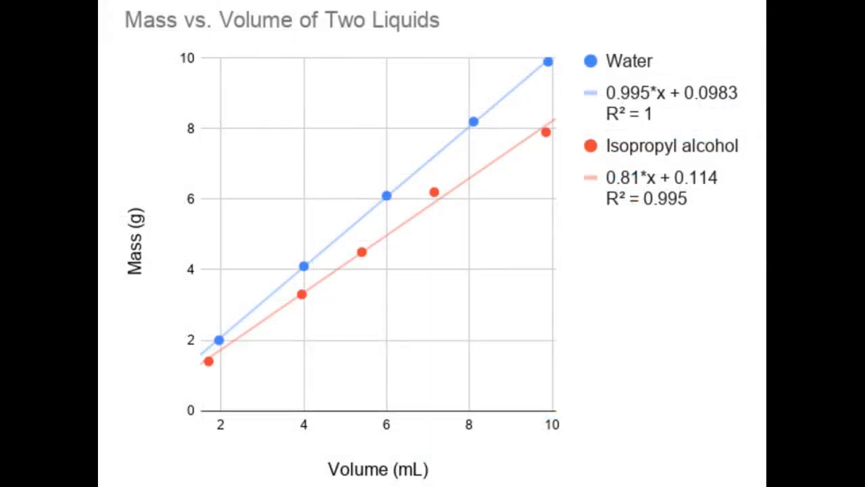